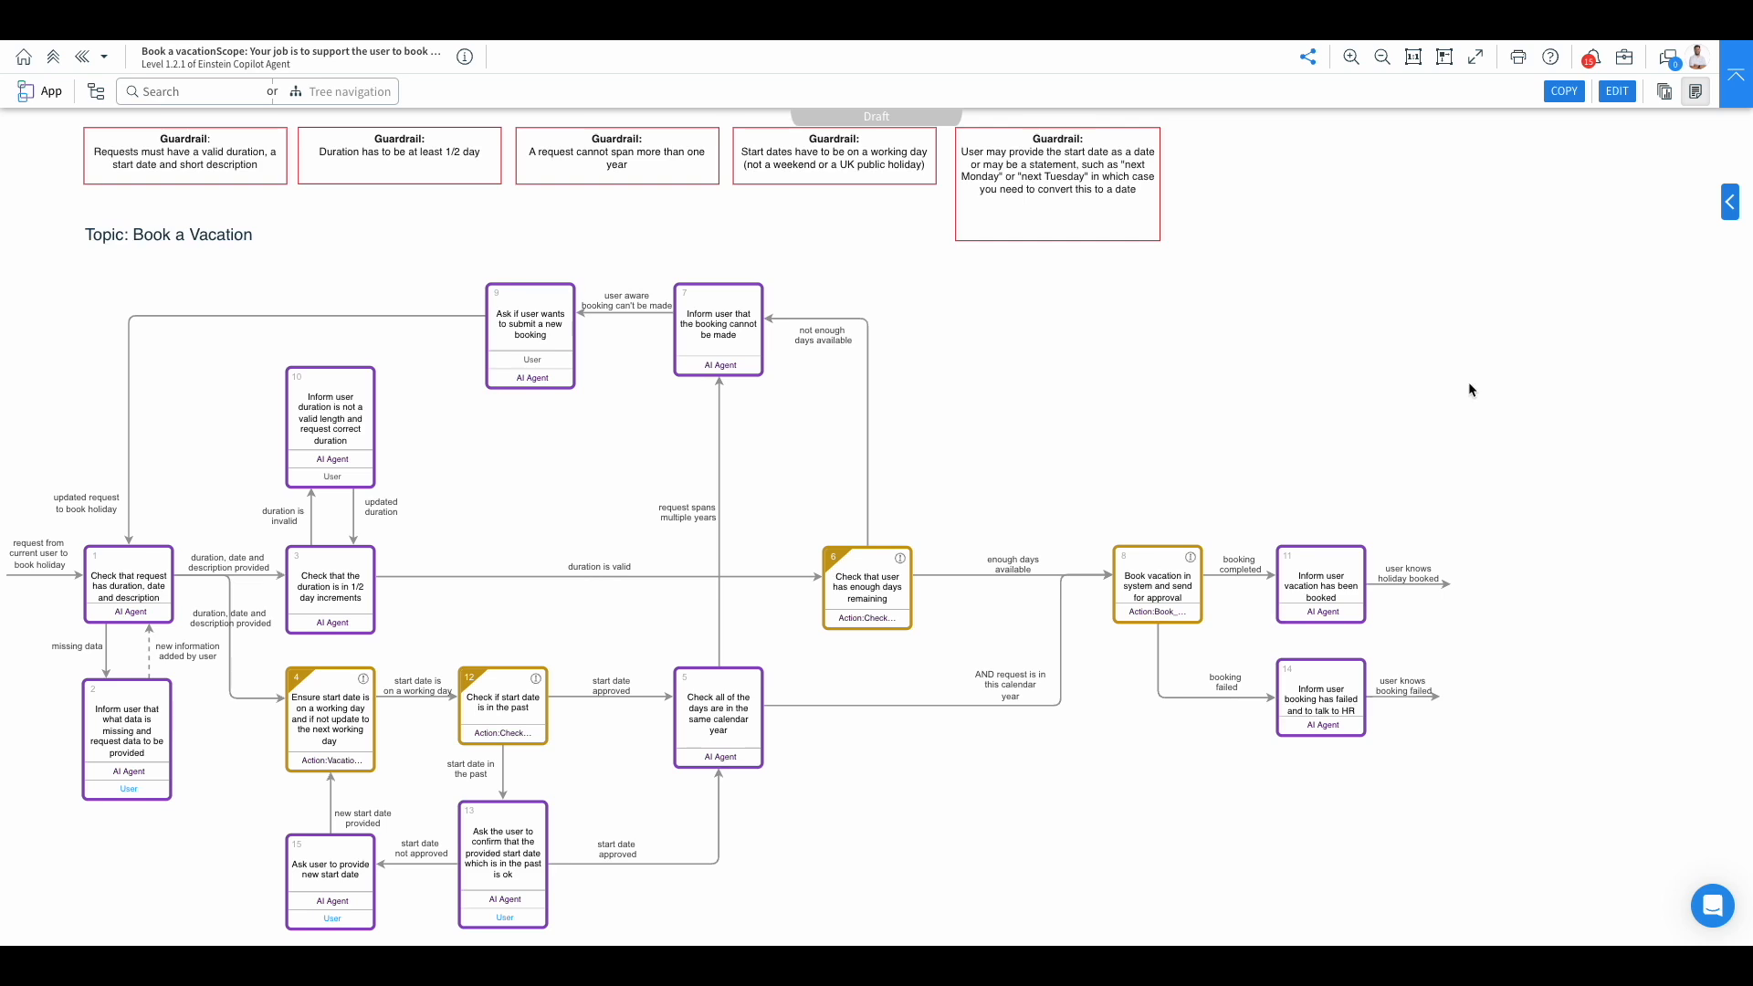
Put the Book a Vacation diagram into edit mode and generate its agent details as Agentforce instructions
left_click(1622, 93)
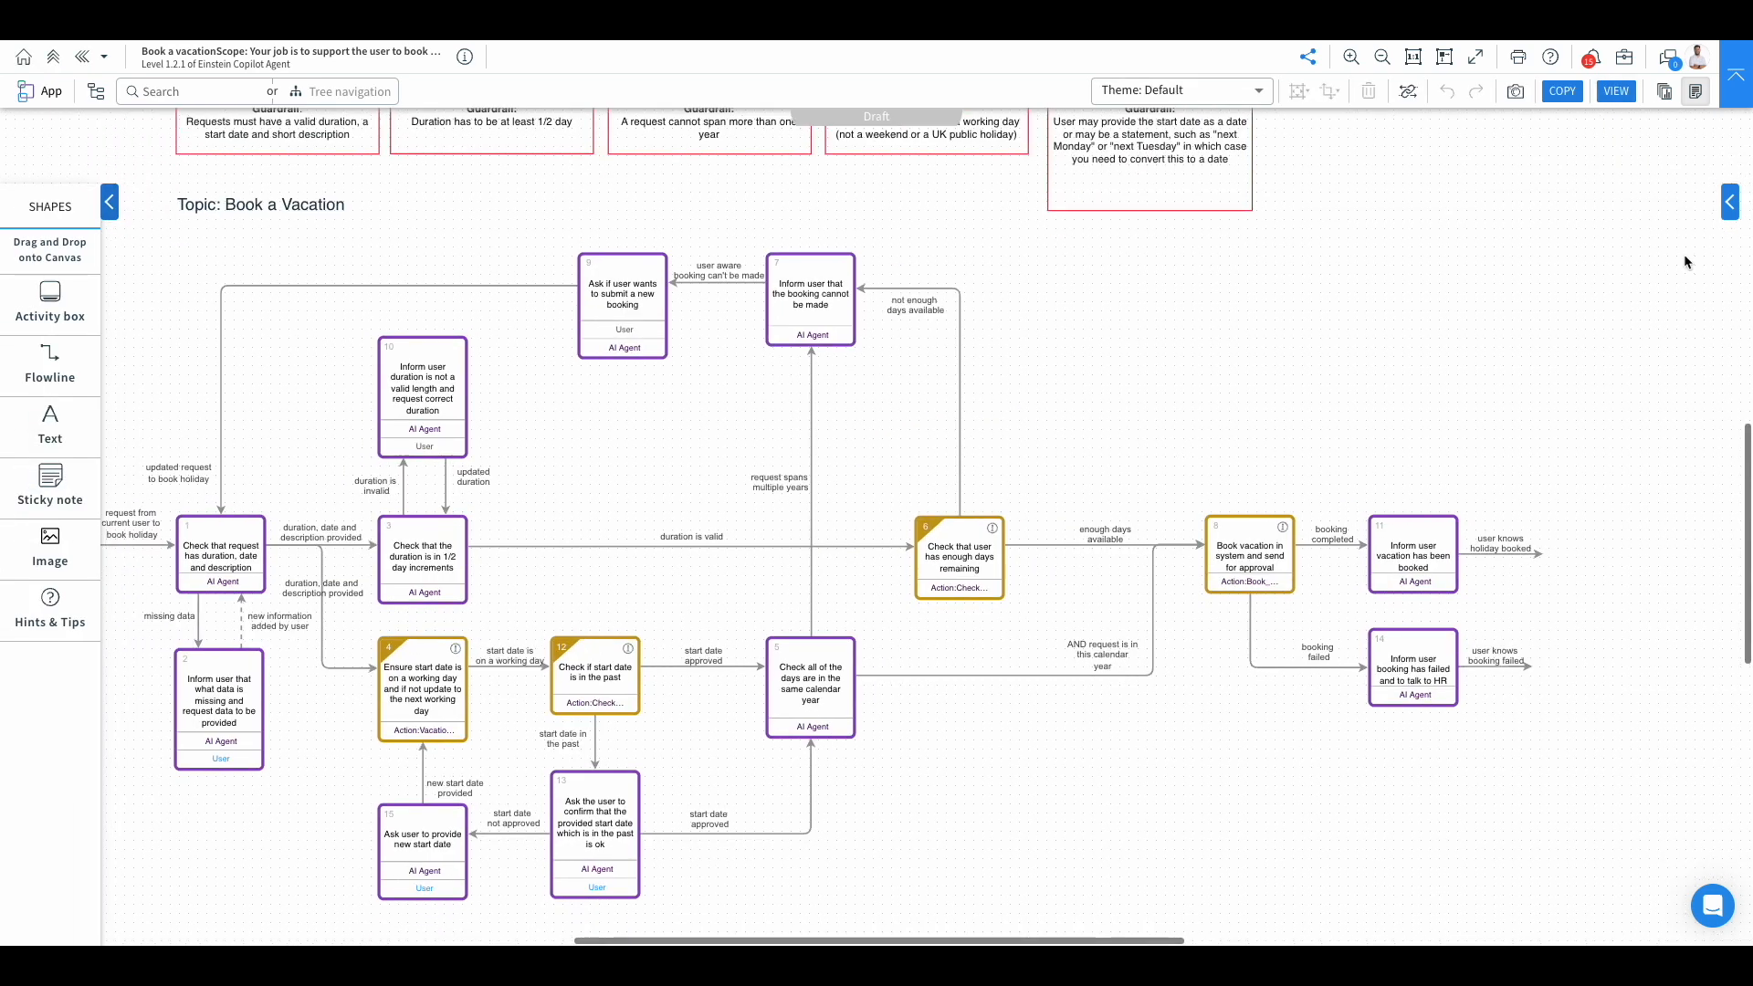
left_click(1728, 203)
left_click(1399, 275)
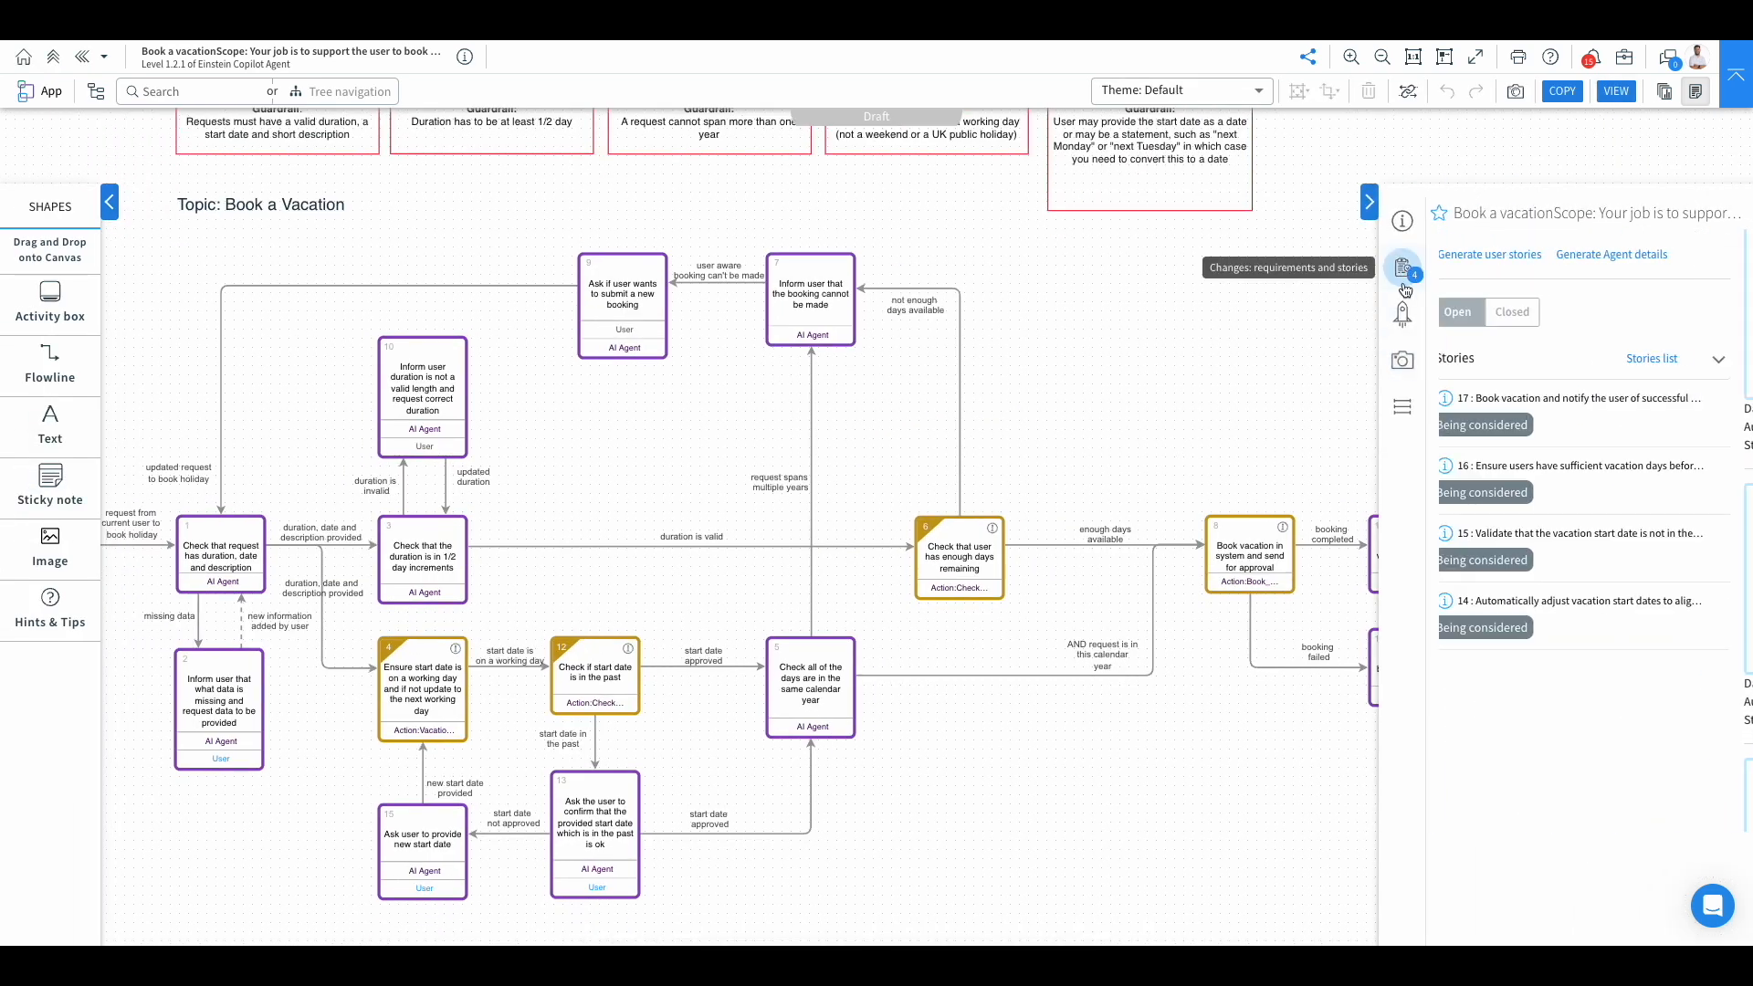
left_click(1630, 267)
left_click(1610, 283)
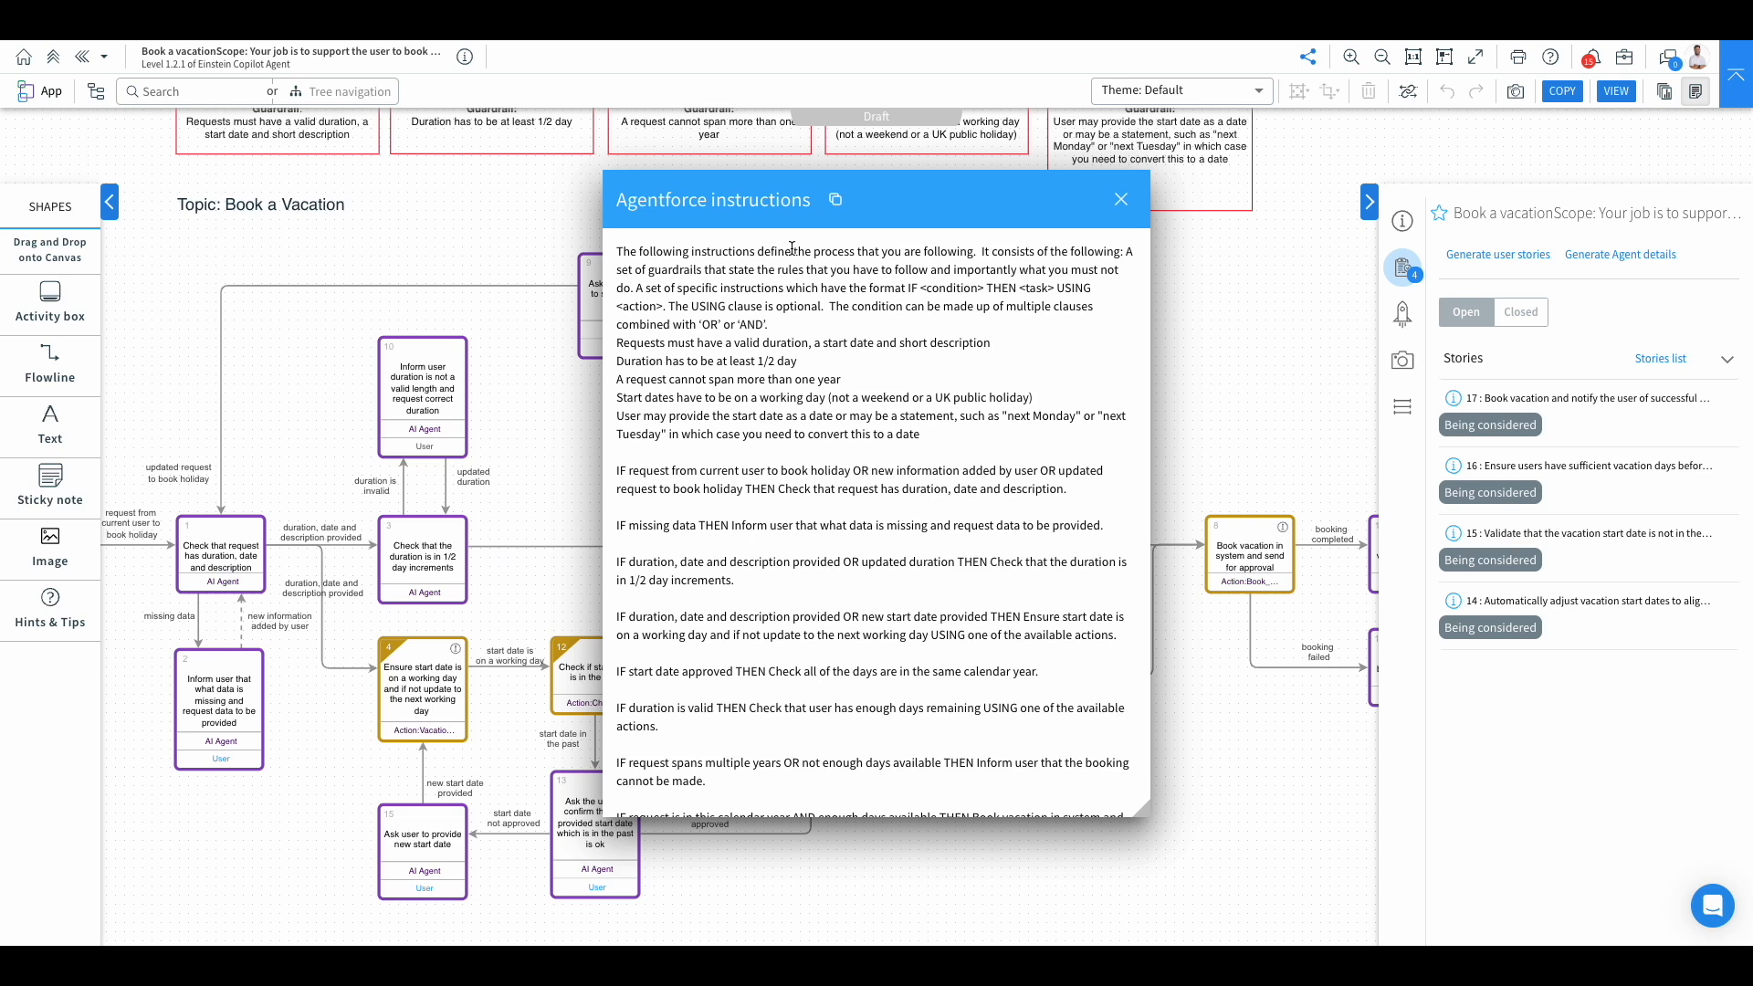
Compare the Agentforce instructions with the diagram, highlighting the condition "request from current user to book holiday"
left_click_drag(874, 224, 565, 259)
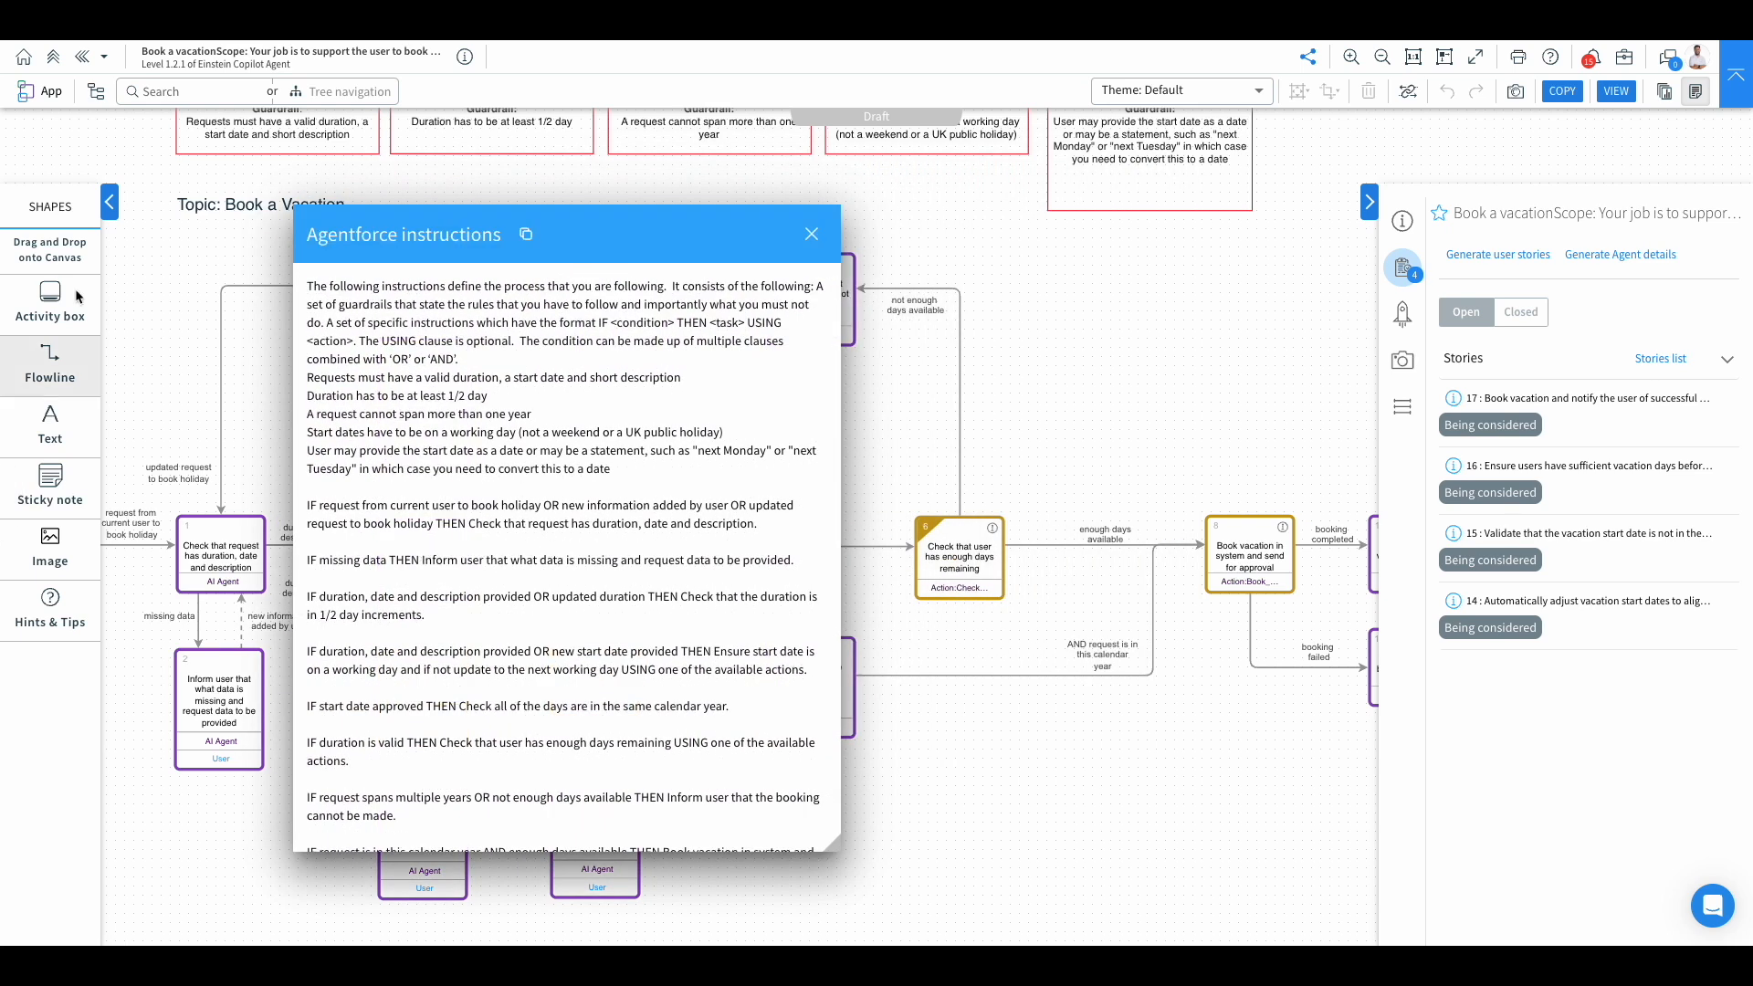
left_click(109, 202)
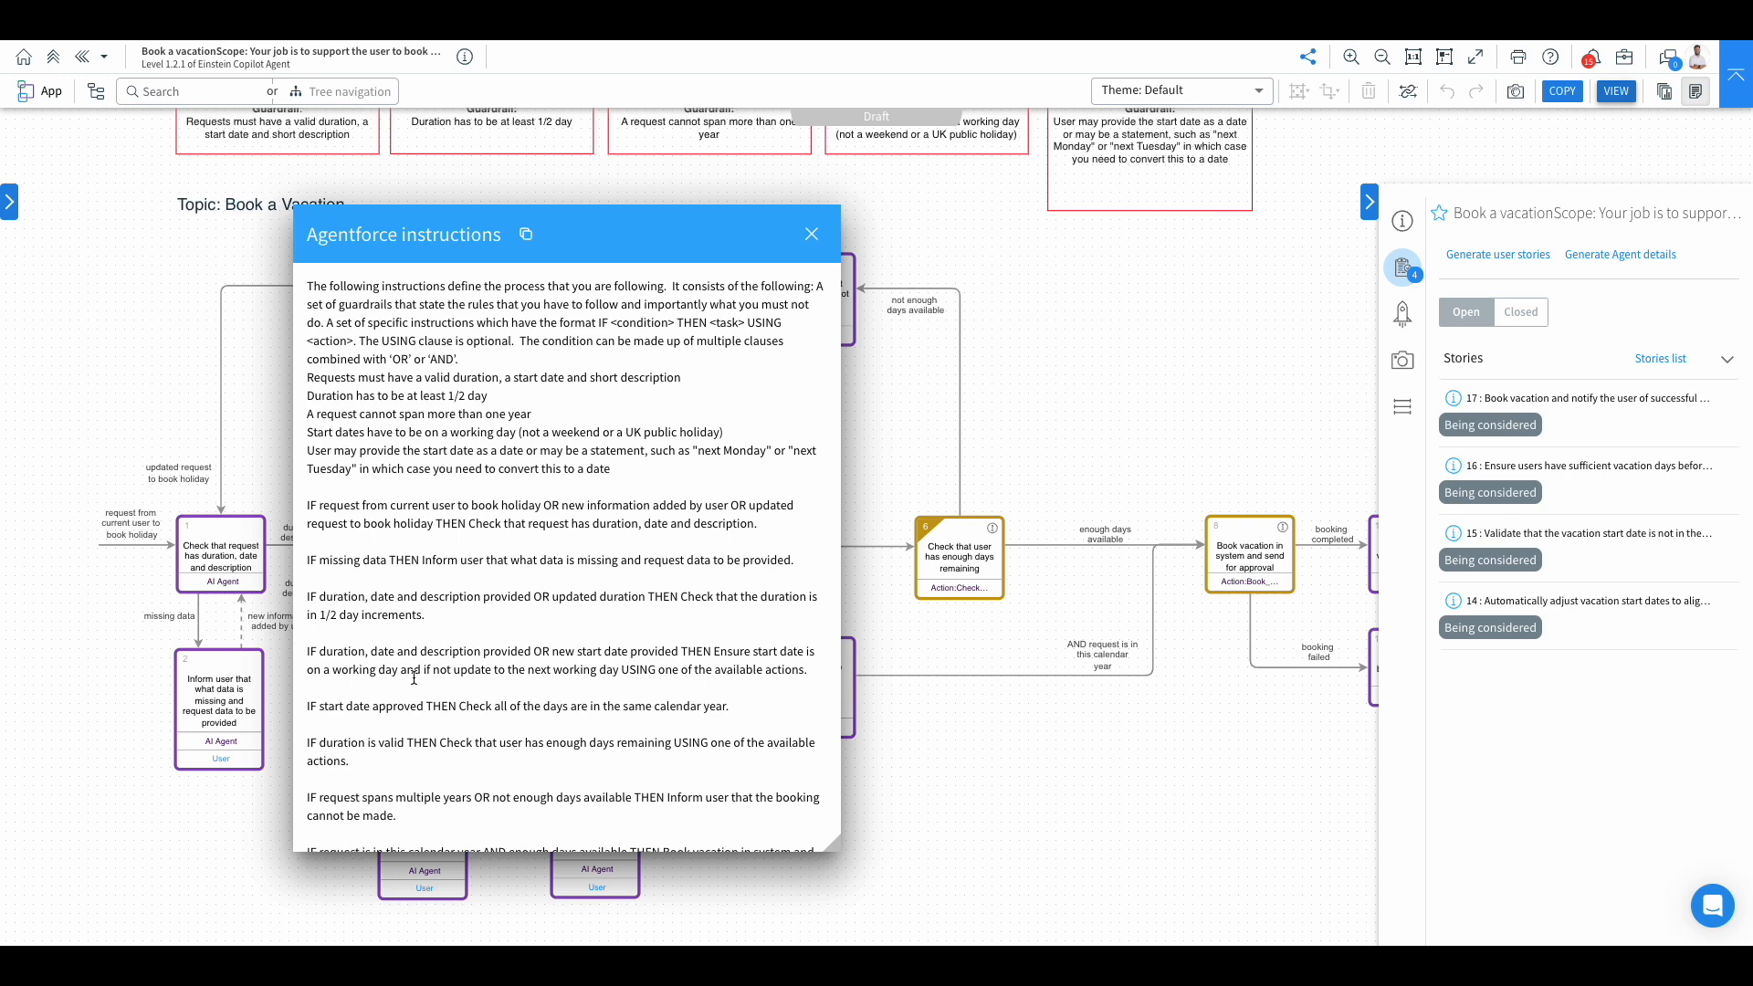
left_click_drag(310, 505, 543, 507)
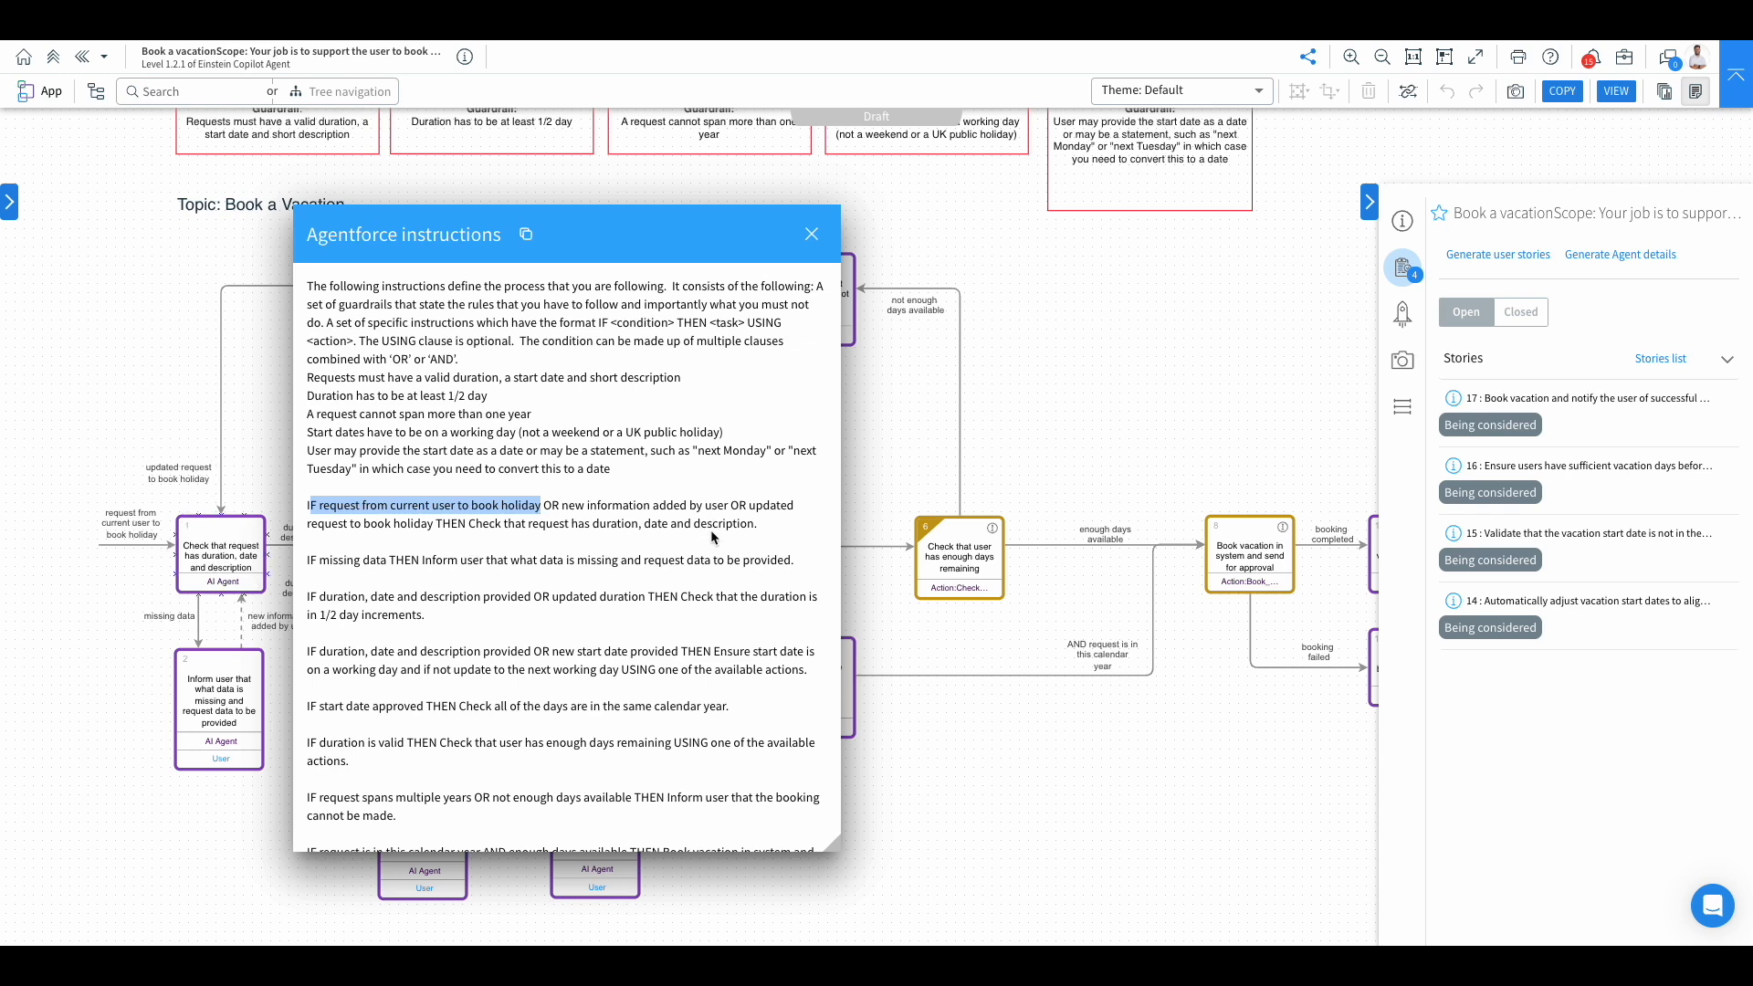
left_click_drag(547, 254, 1066, 263)
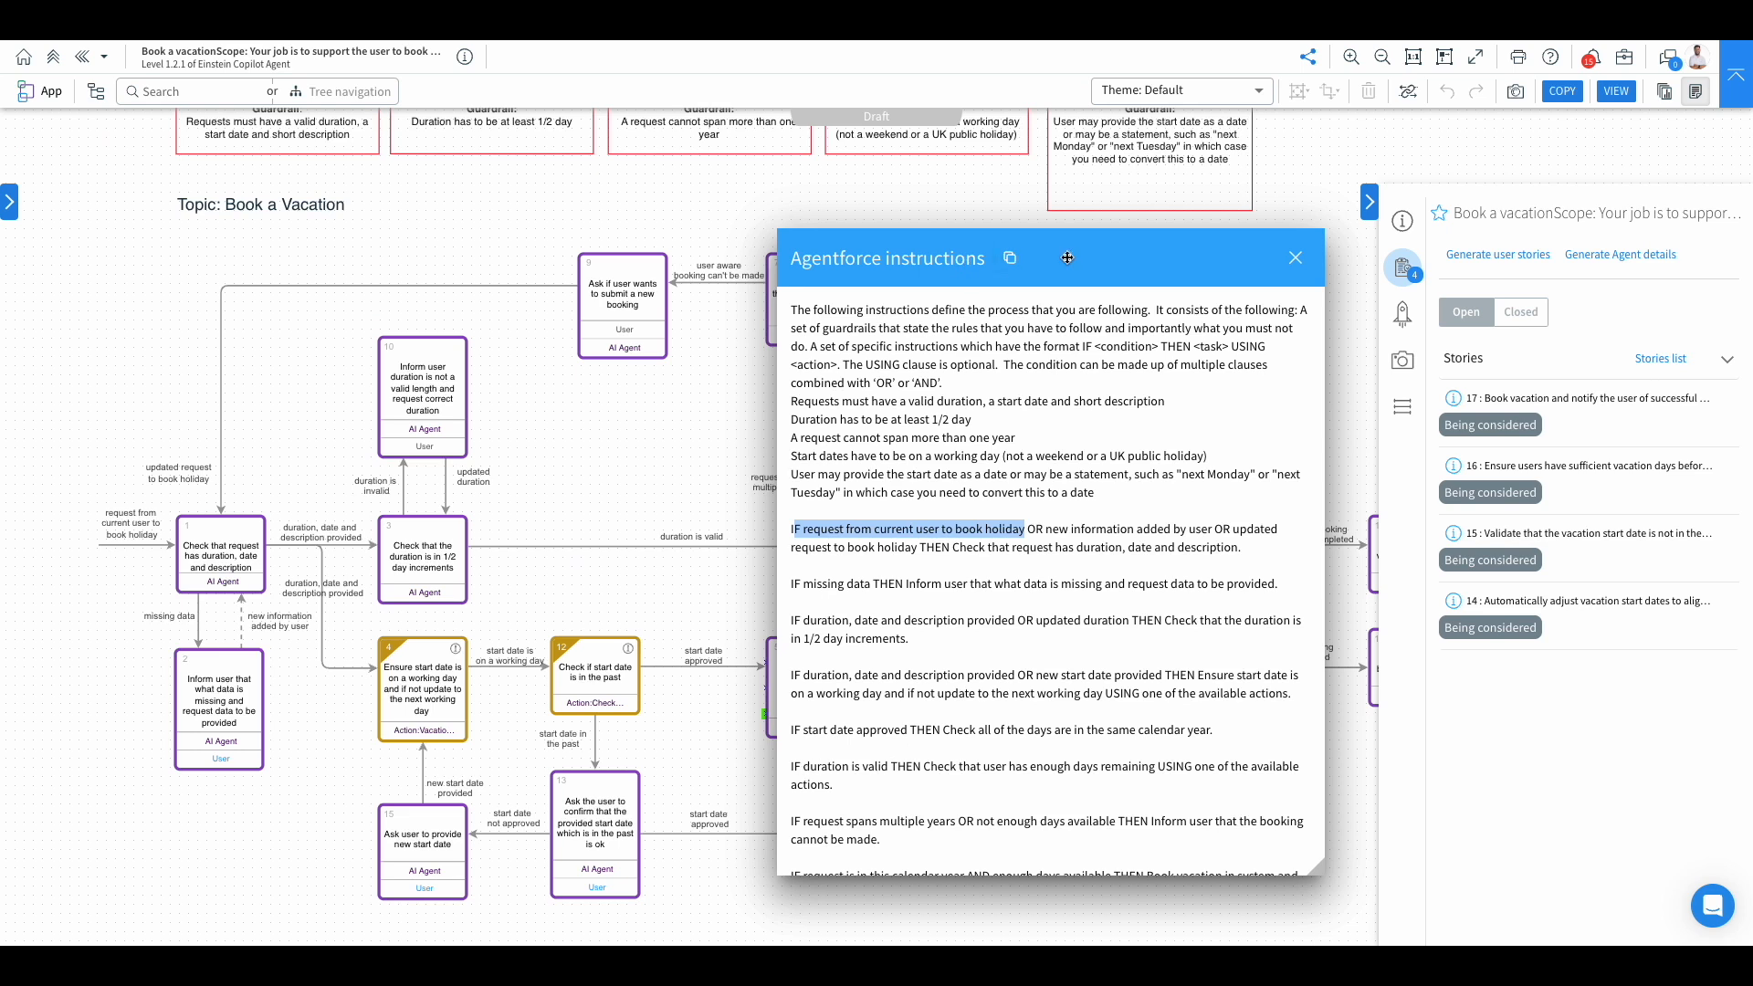
left_click_drag(1067, 258, 455, 263)
left_click_drag(593, 306, 461, 272)
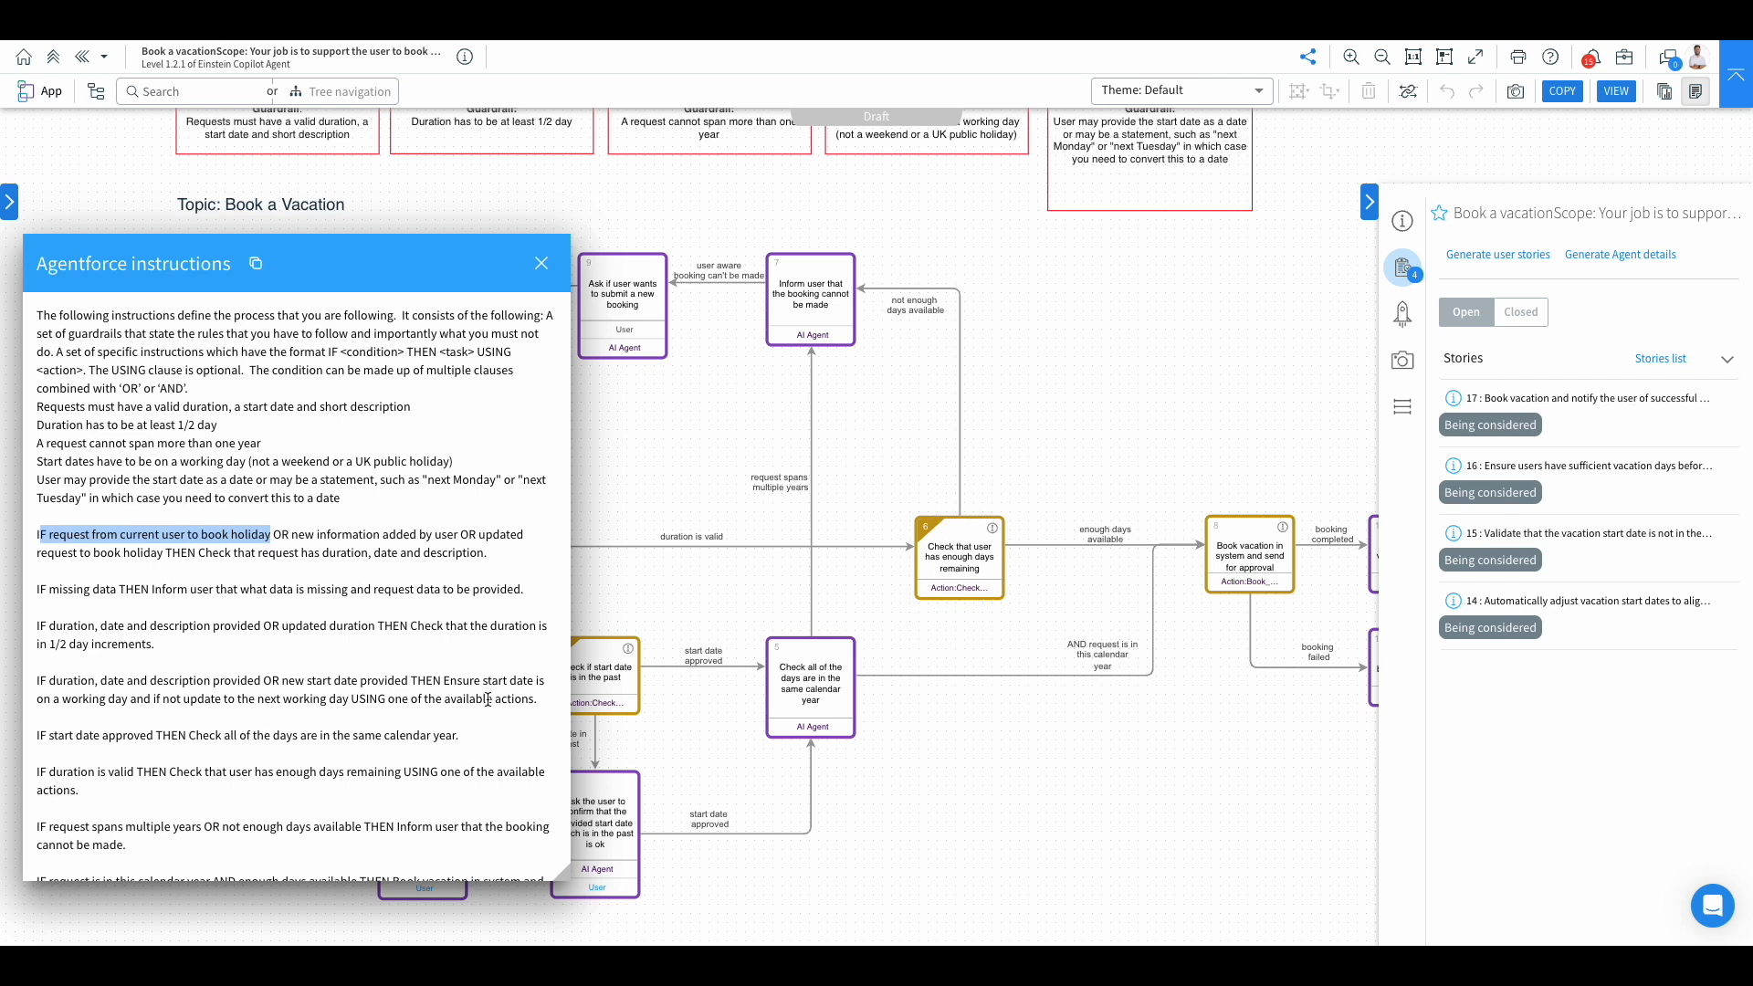
Examine the THEN and USING parts of the "IF duration is valid" instruction by highlighting them, and move the instructions window aside
left_click_drag(41, 777, 401, 776)
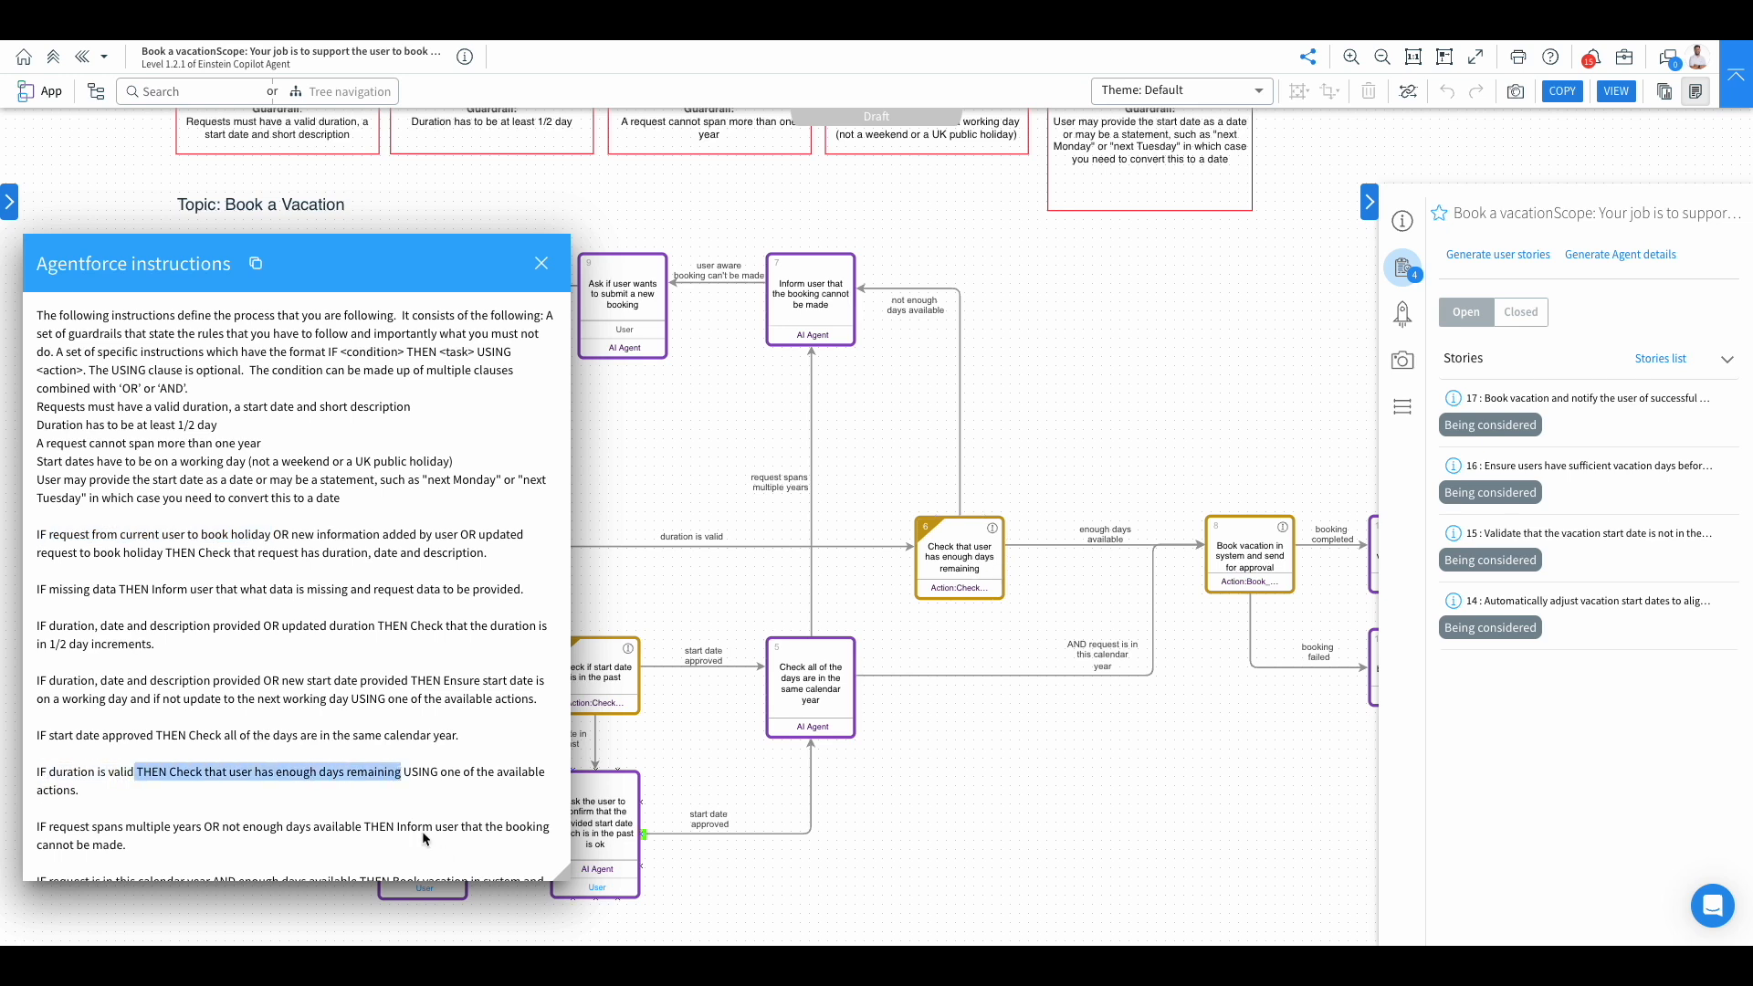
left_click(433, 787)
left_click_drag(402, 773, 440, 773)
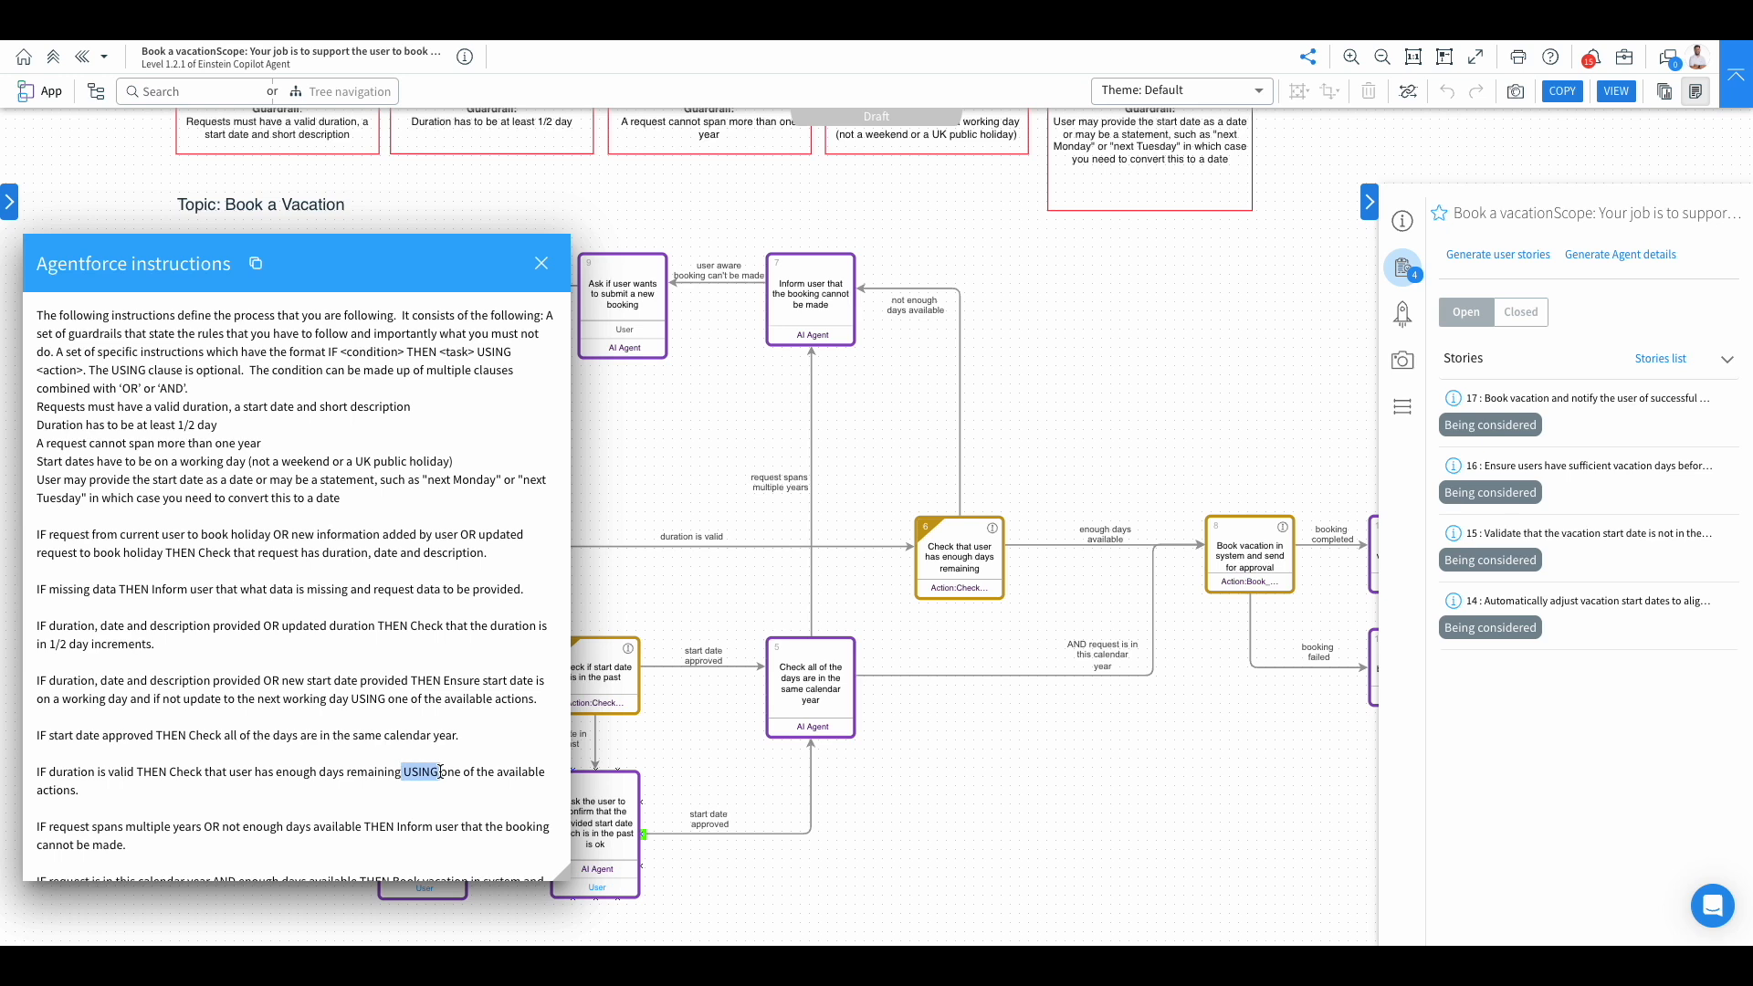
left_click(456, 773)
left_click_drag(545, 773, 441, 777)
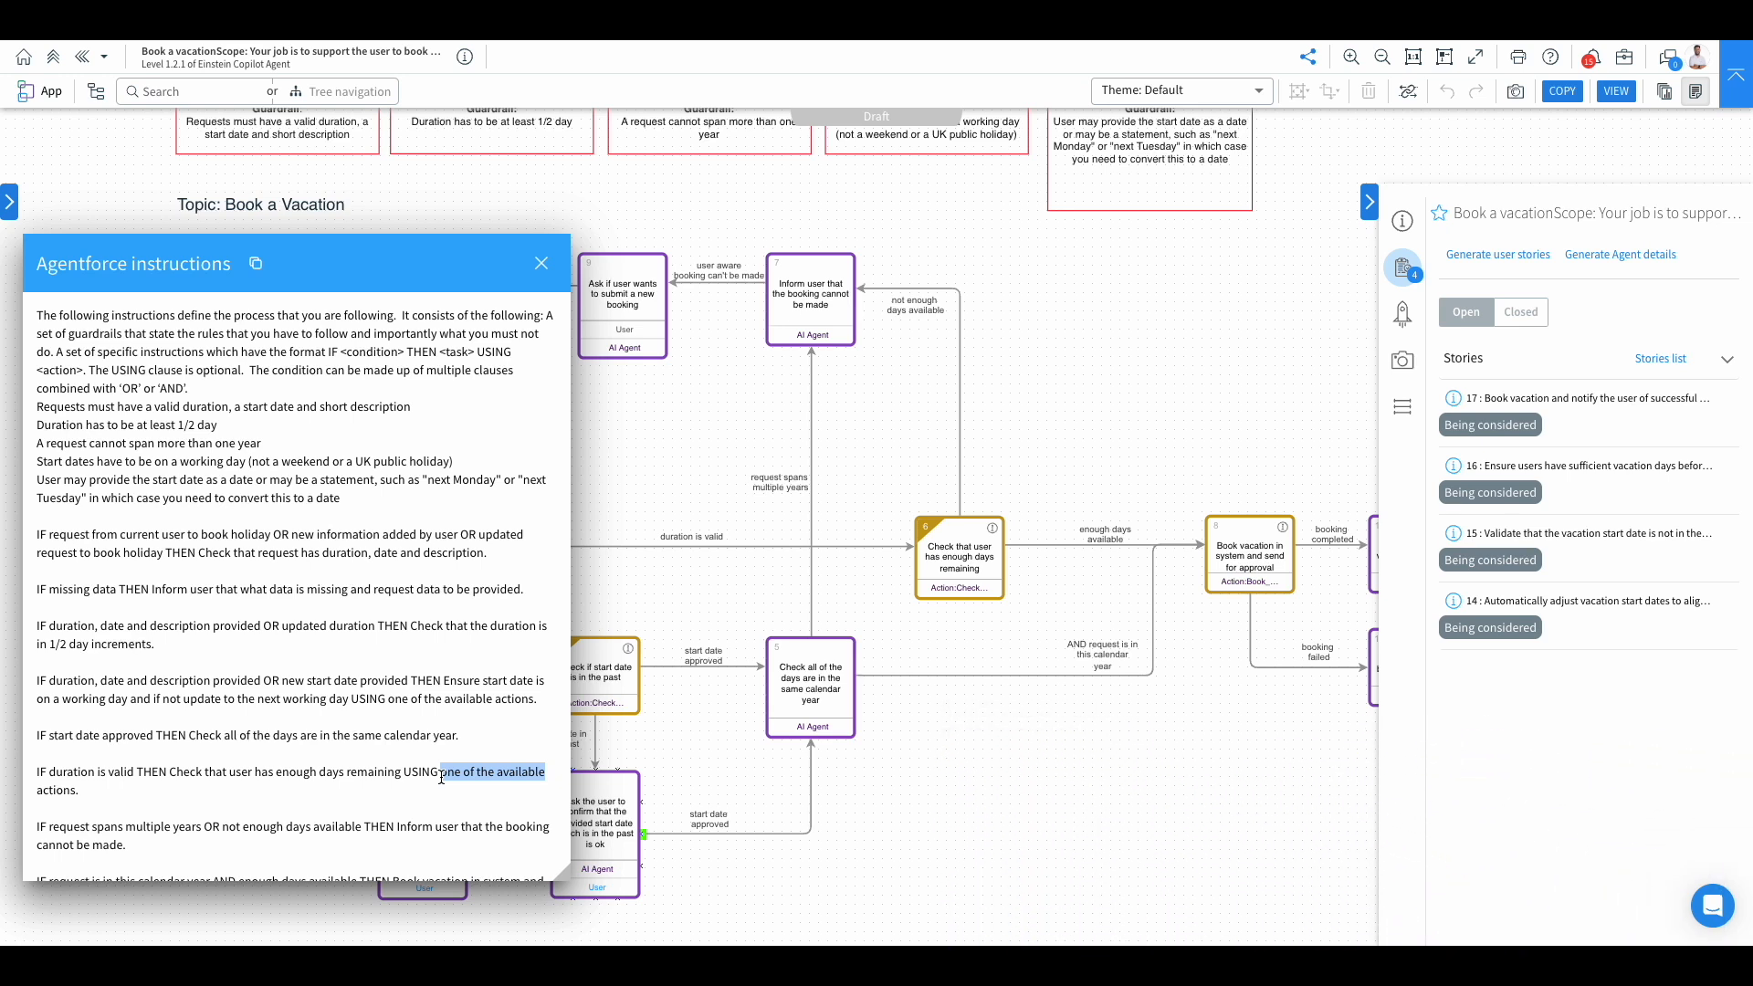
left_click_drag(38, 773, 202, 775)
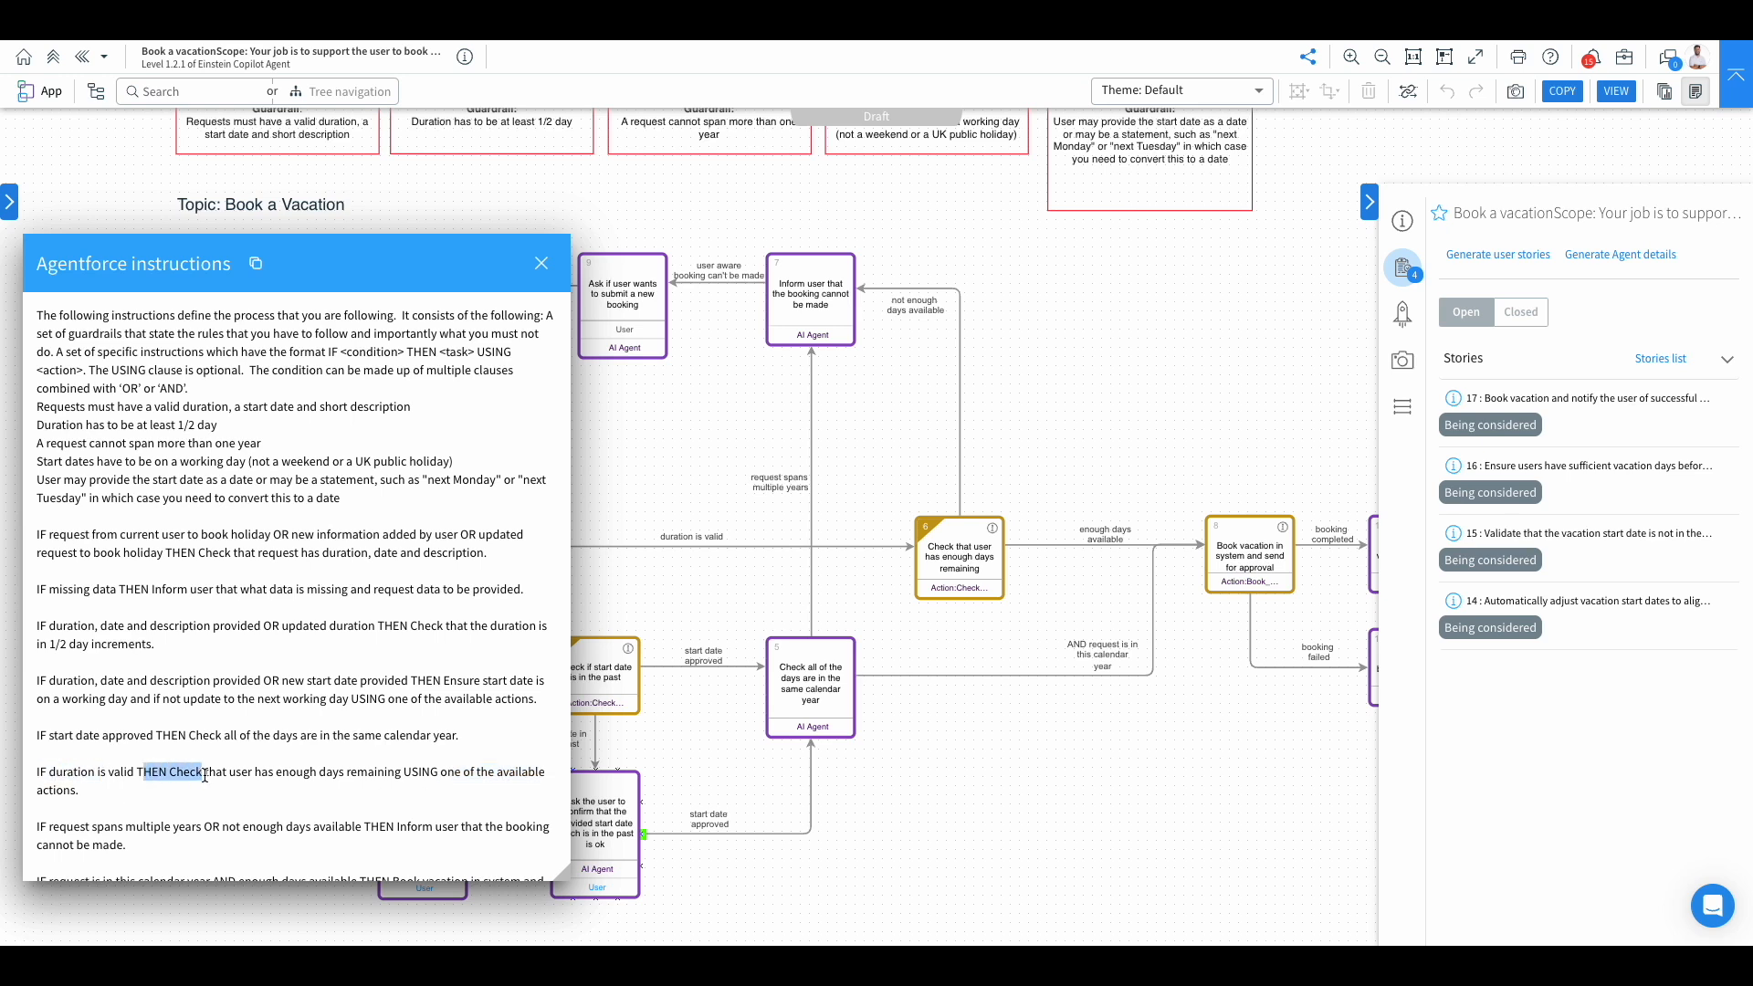
left_click(202, 776)
left_click_drag(347, 270, 1128, 271)
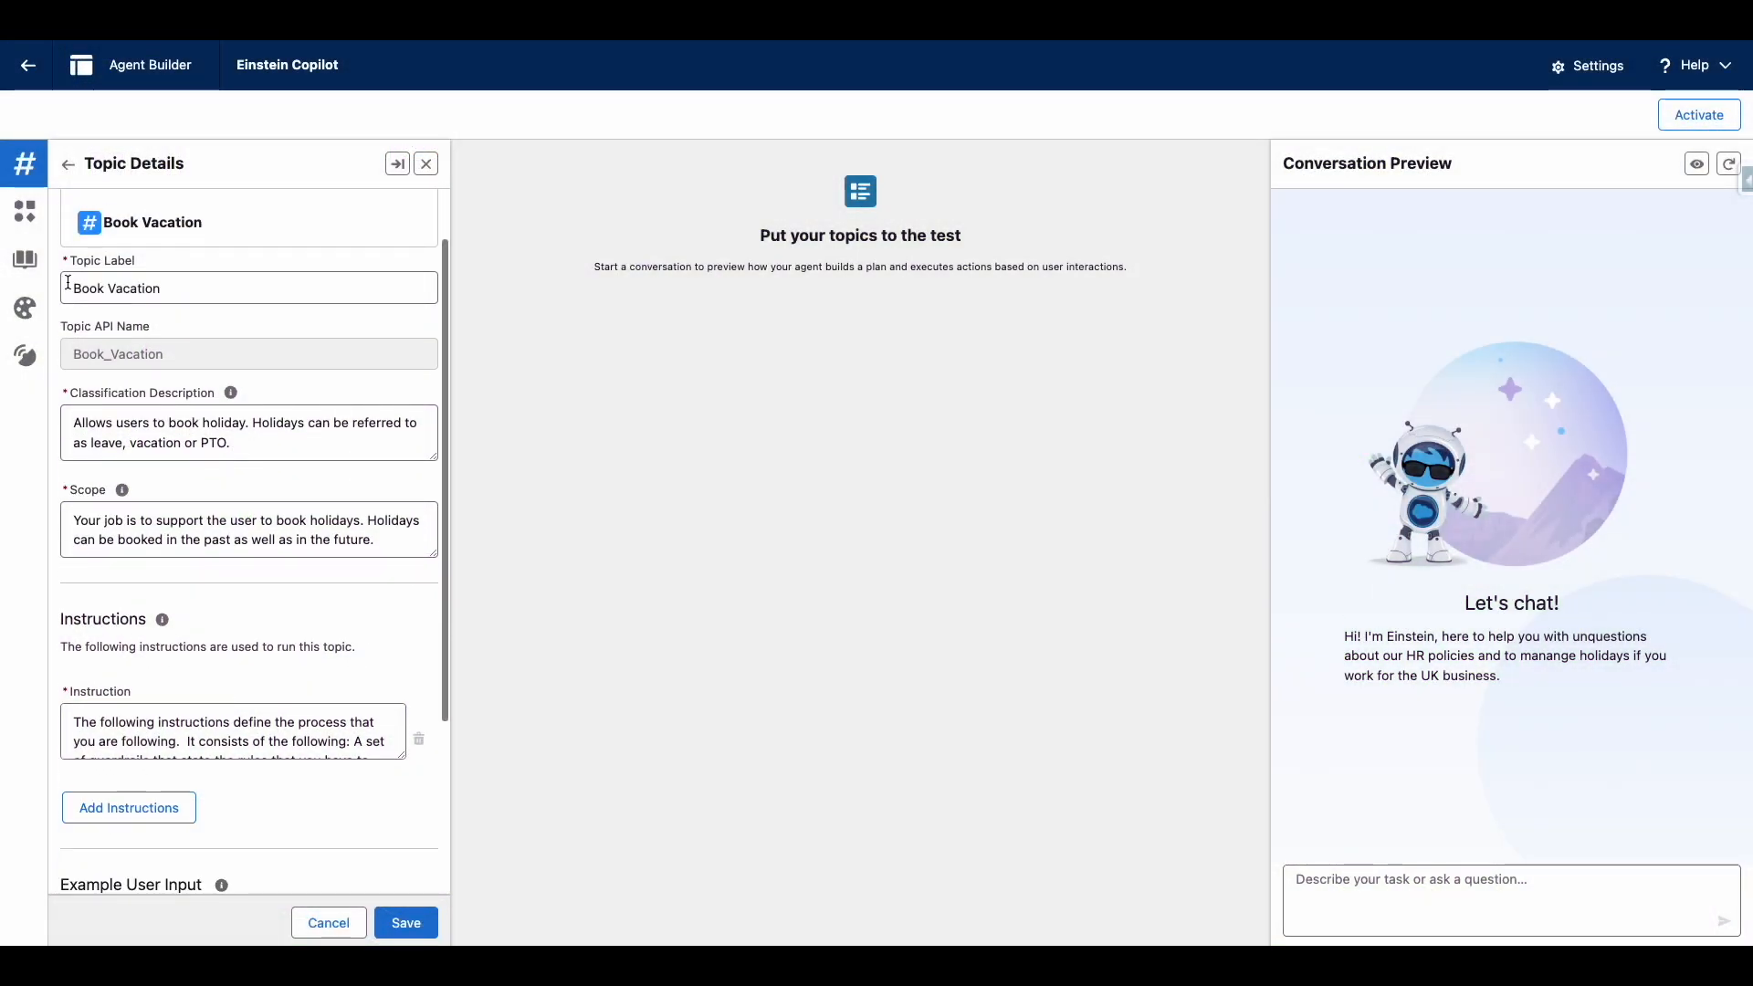
In Agent Builder, review the Book Vacation topic's label, classification description, scope and existing instruction
left_click_drag(73, 292, 173, 293)
left_click(105, 443)
left_click(169, 522)
scroll(339, 722, "down", 5)
scroll(338, 715, "down", 5)
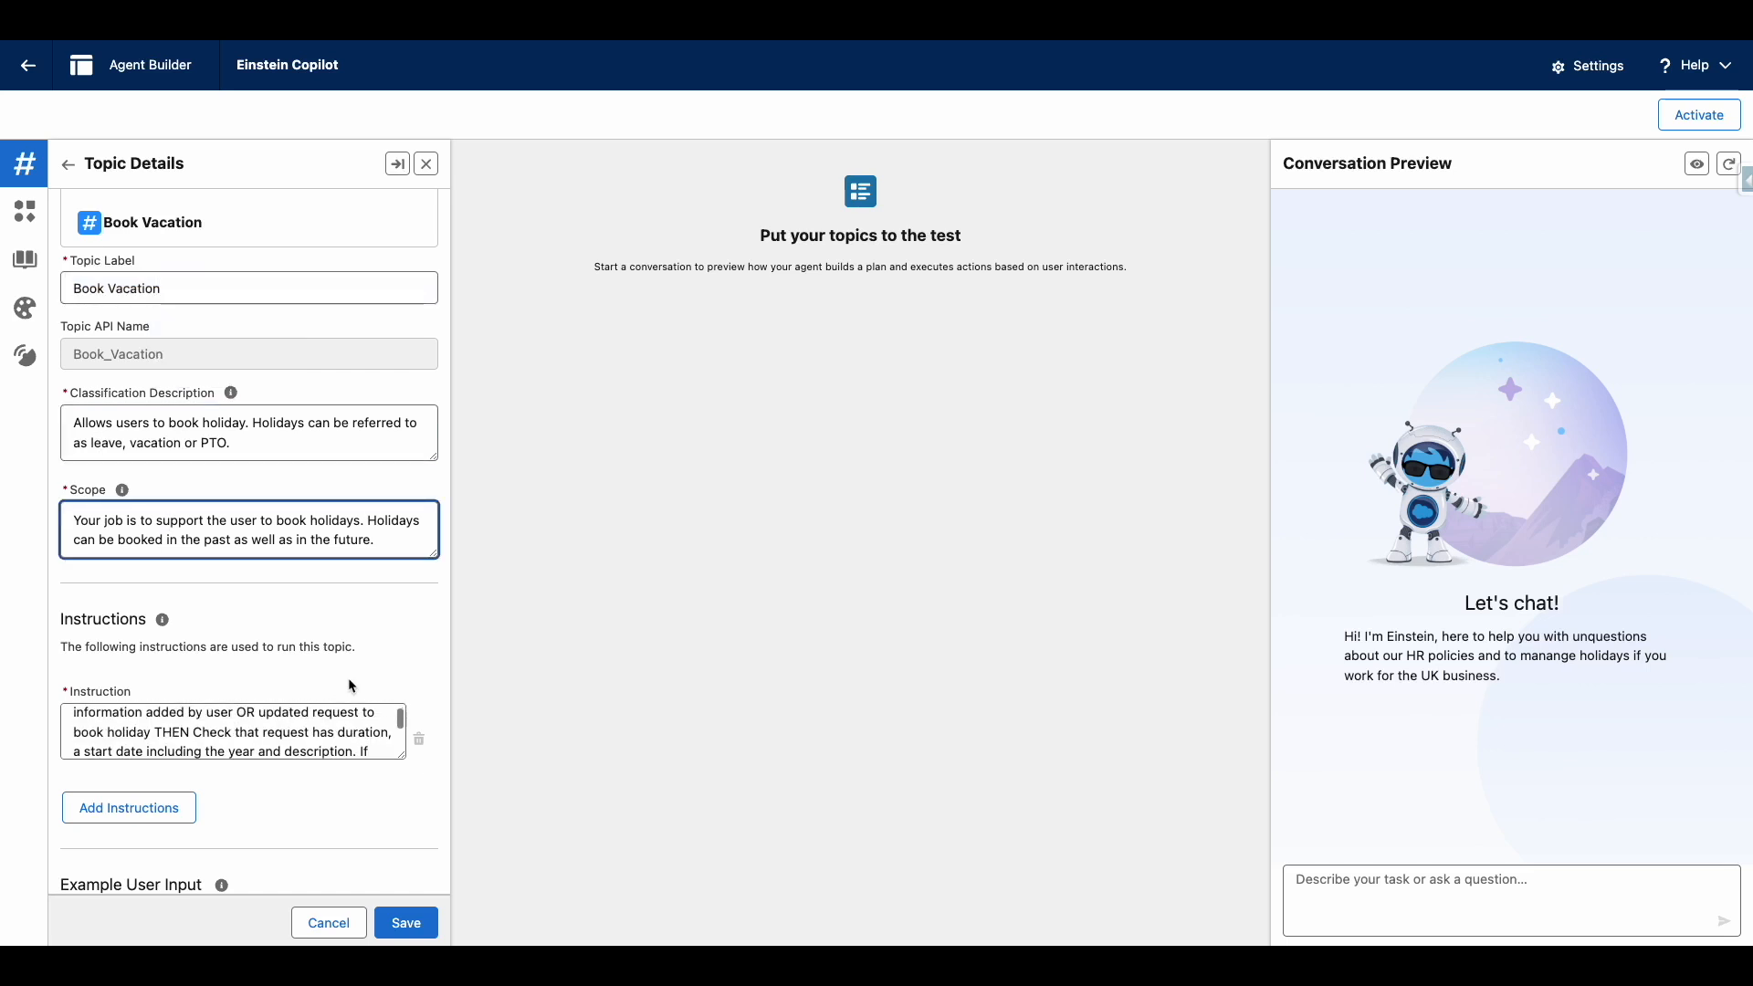
Add another instruction to the Book Vacation topic, paste the full generated instructions into it, and enlarge its text box
left_click(306, 611)
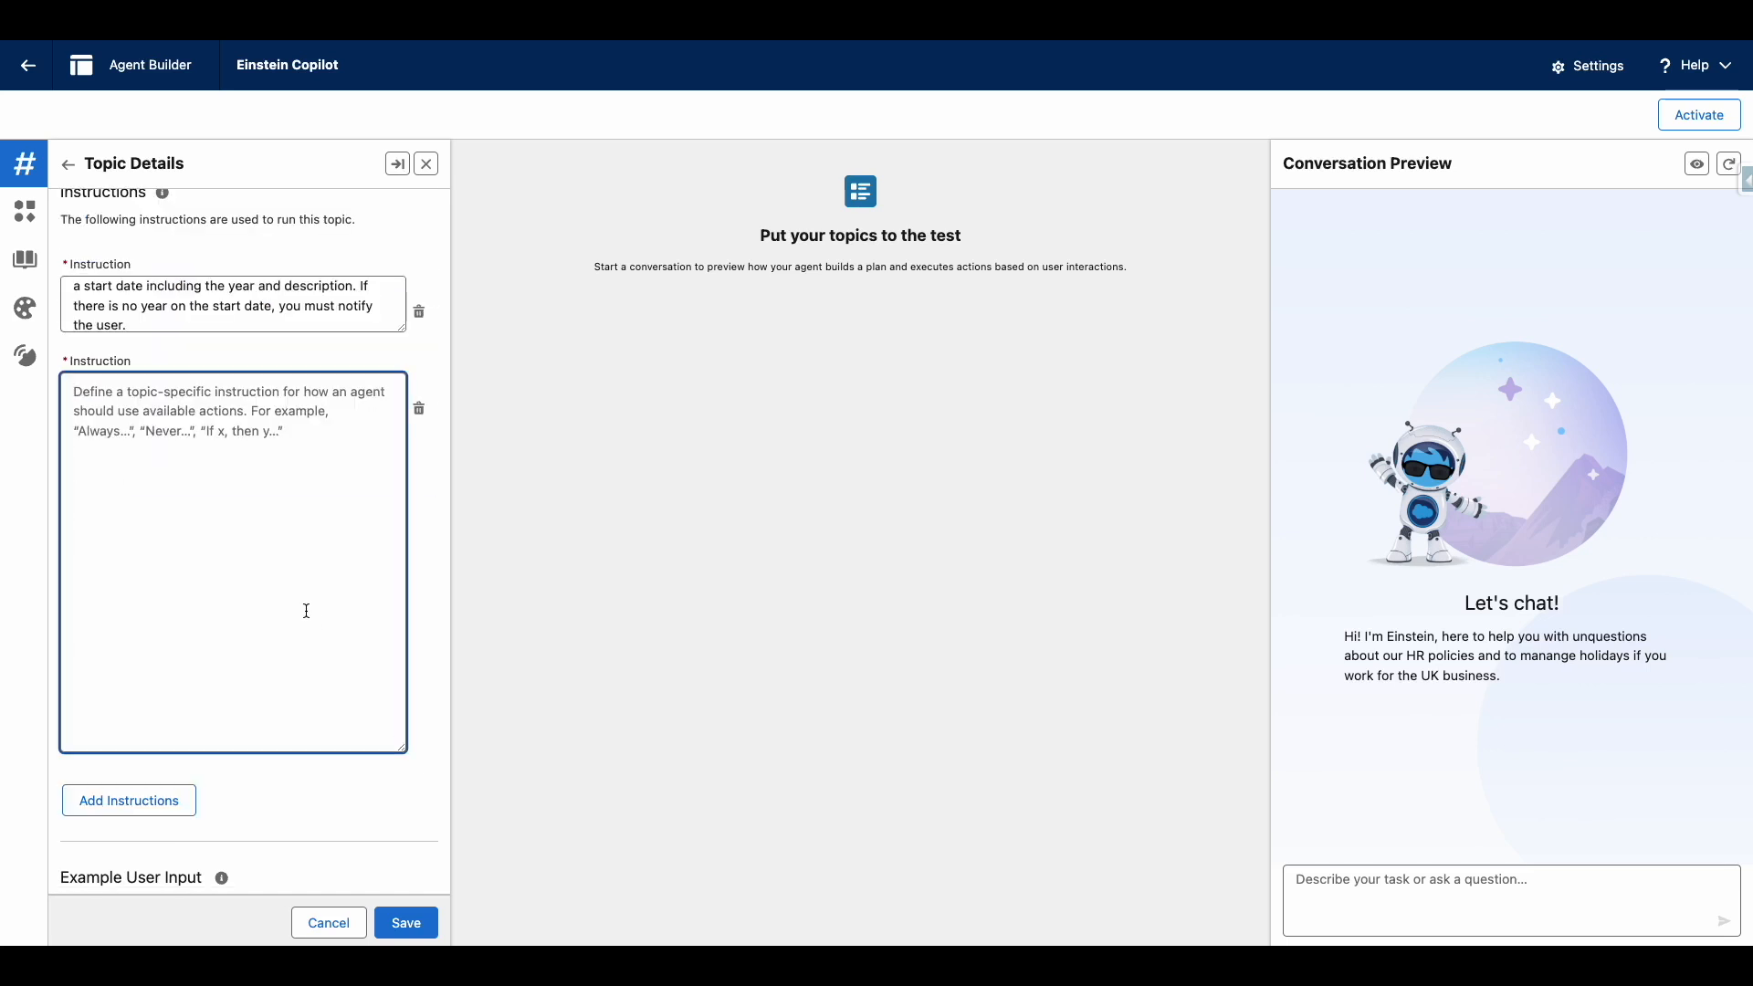
key("ctrl+v")
scroll(348, 537, "up", 10)
scroll(348, 538, "down", 10)
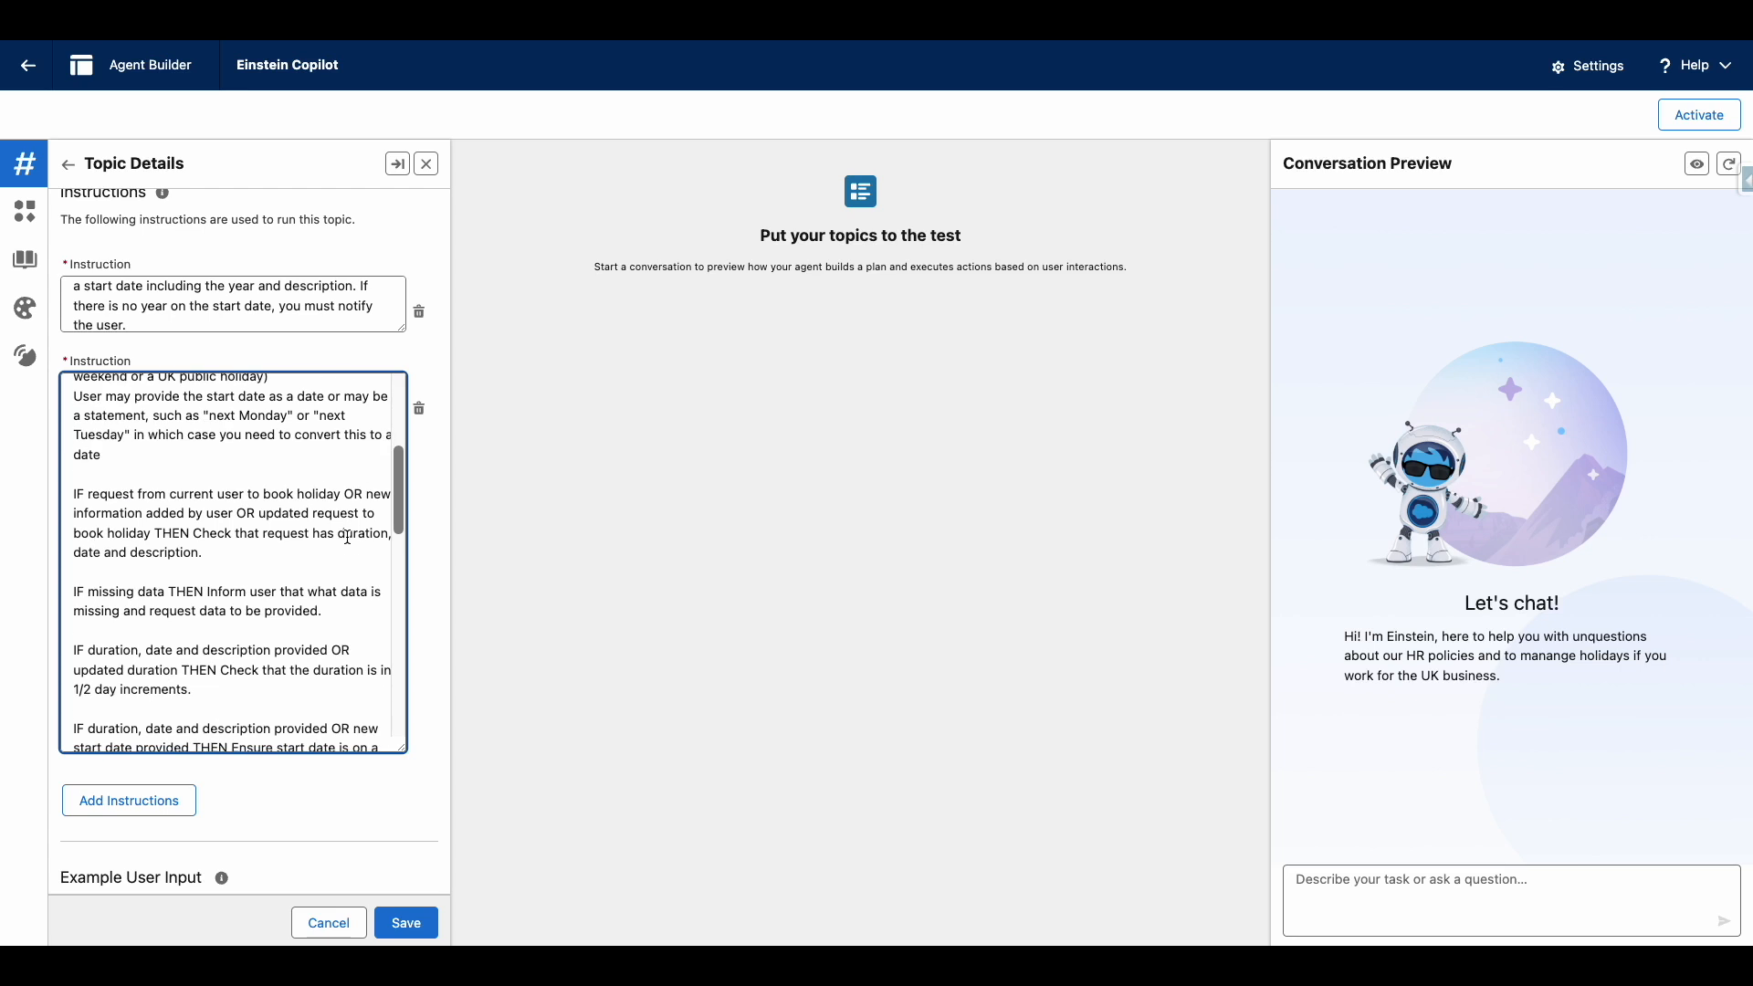
scroll(348, 538, "down", 5)
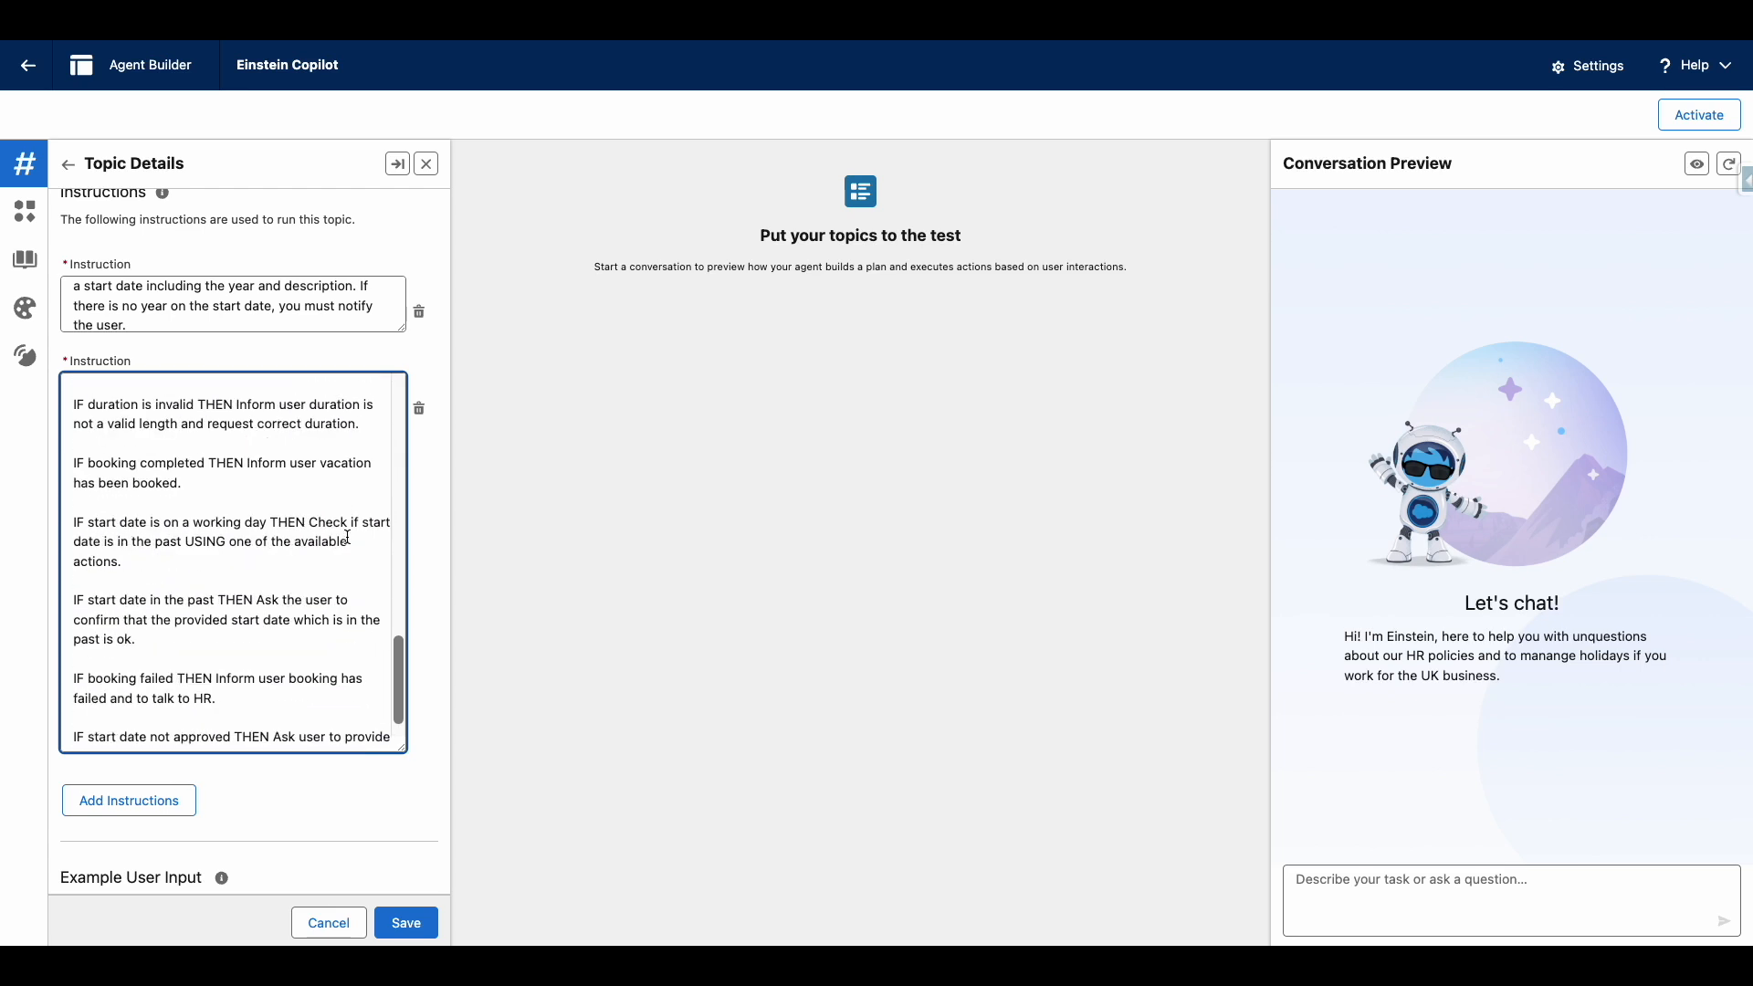
scroll(348, 538, "up", 6)
scroll(348, 538, "up", 10)
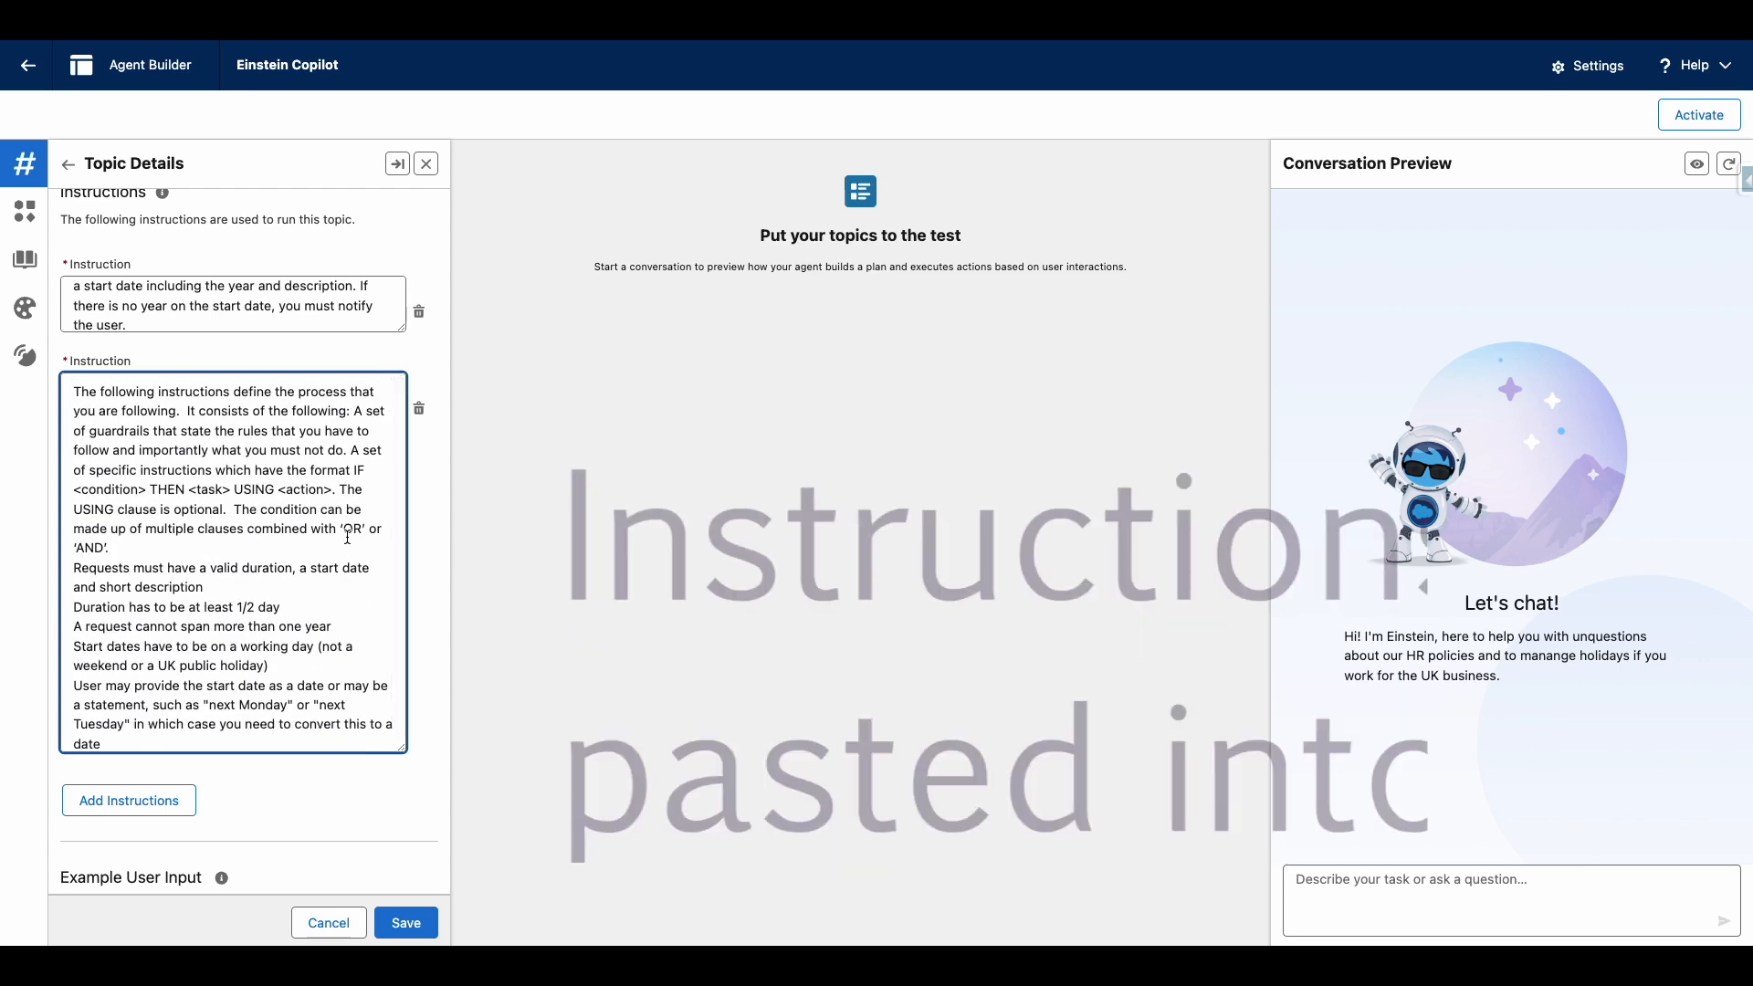
left_click_drag(399, 743, 398, 916)
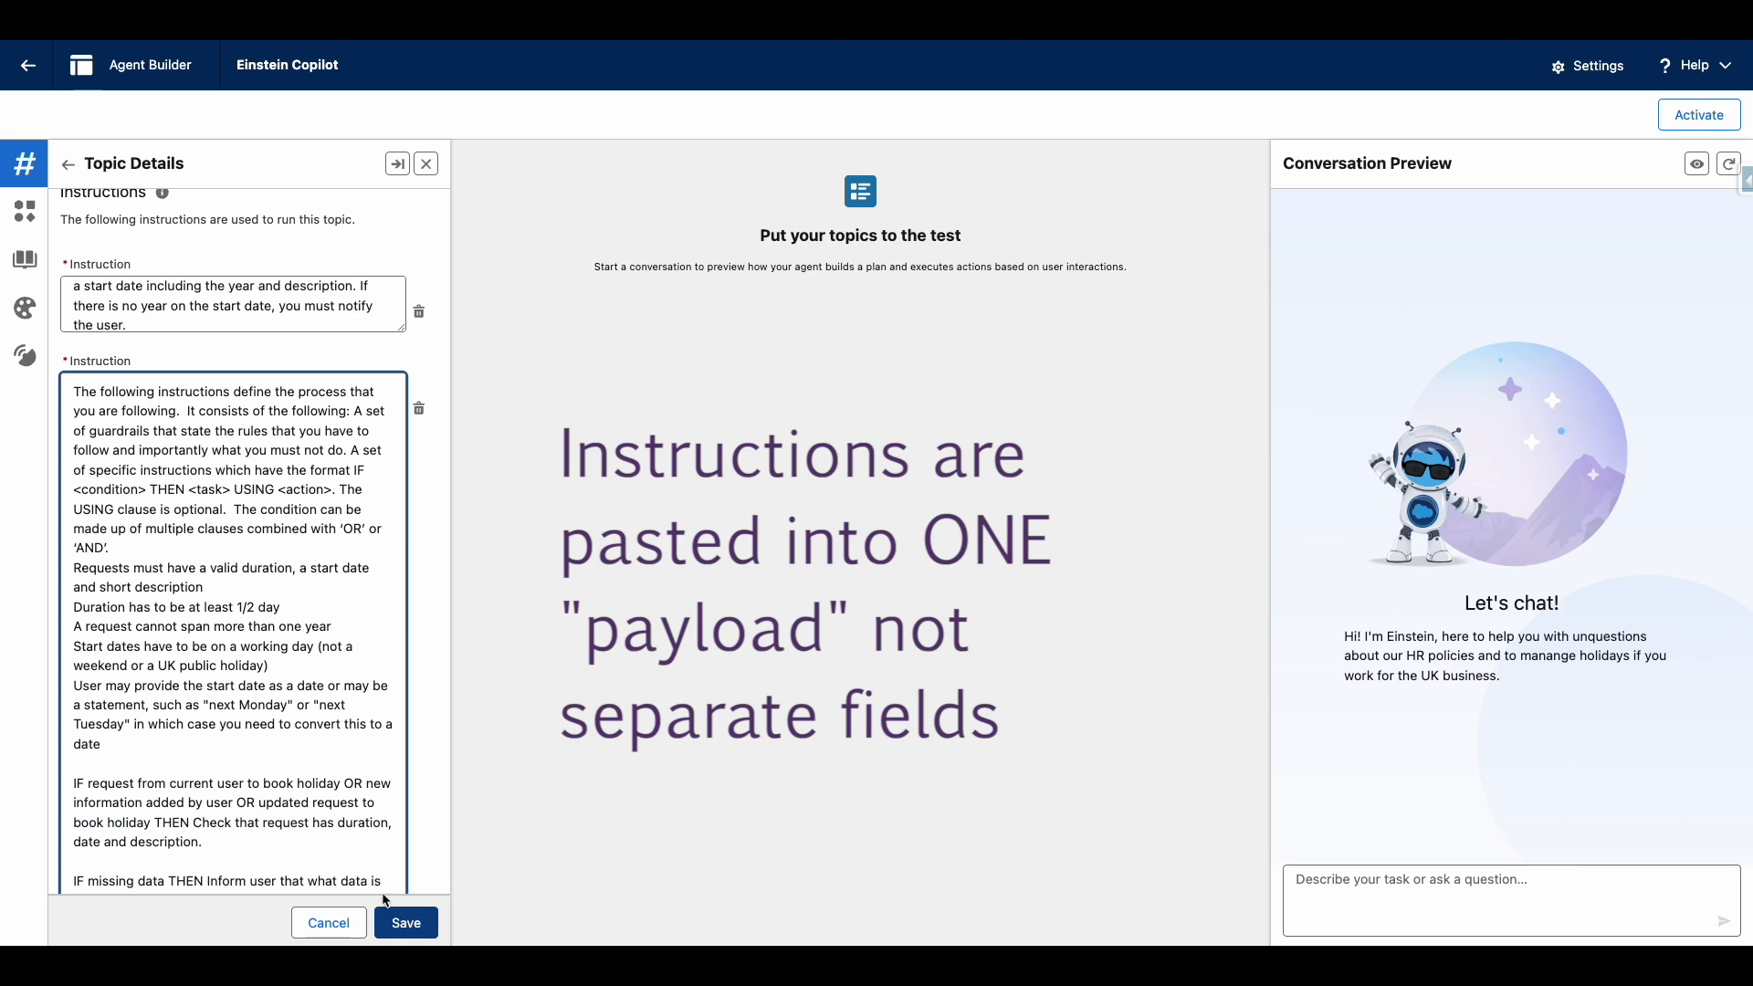
Highlight the guardrail rules and introductory paragraph in the pasted instruction, and read through the topic's instruction text
left_click_drag(80, 571, 270, 750)
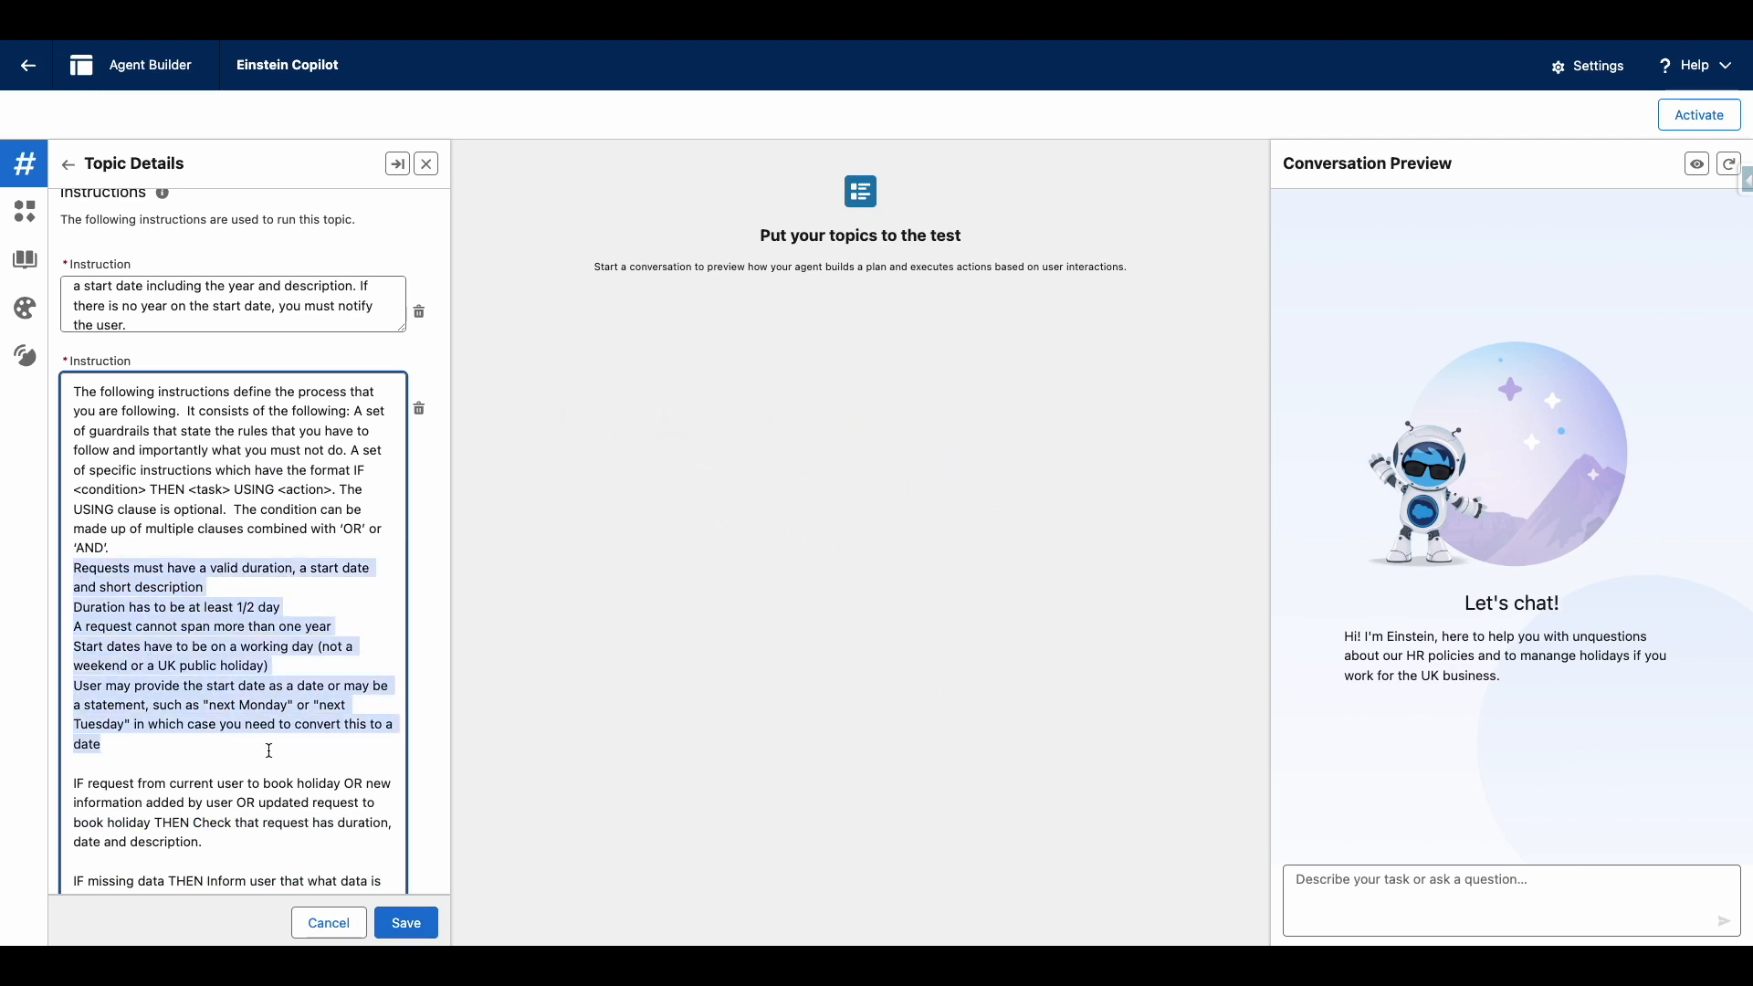
left_click_drag(72, 391, 315, 532)
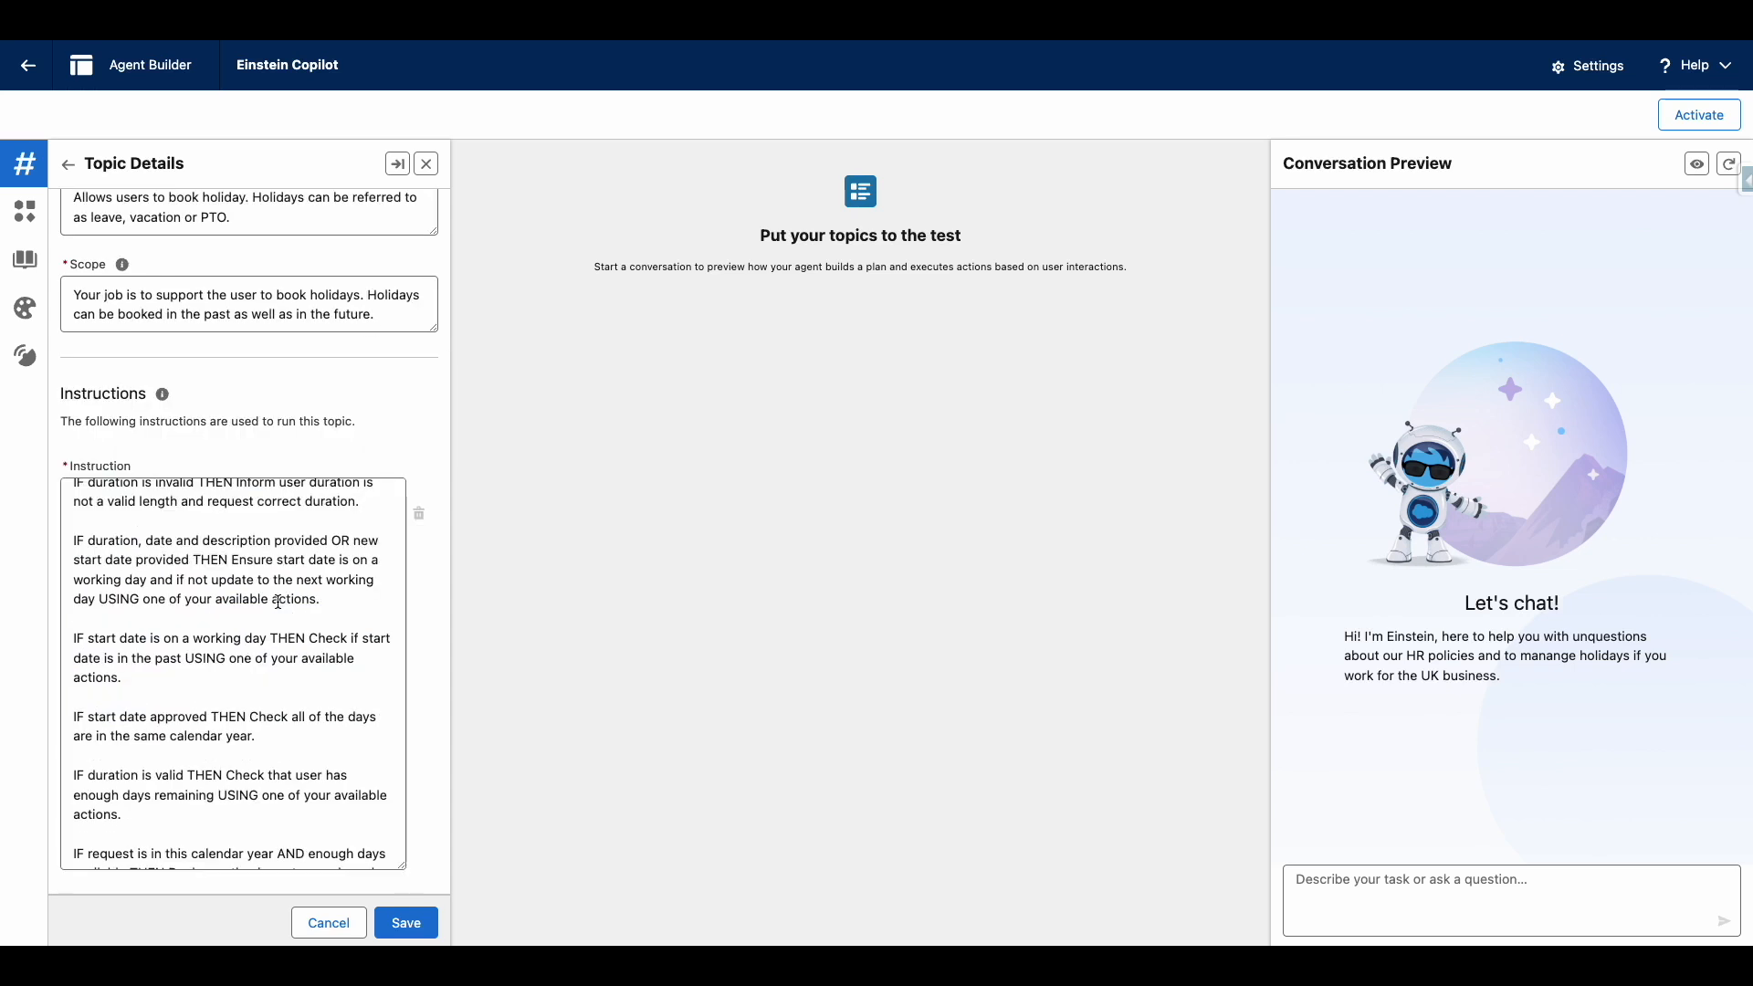
scroll(279, 602, "up", 10)
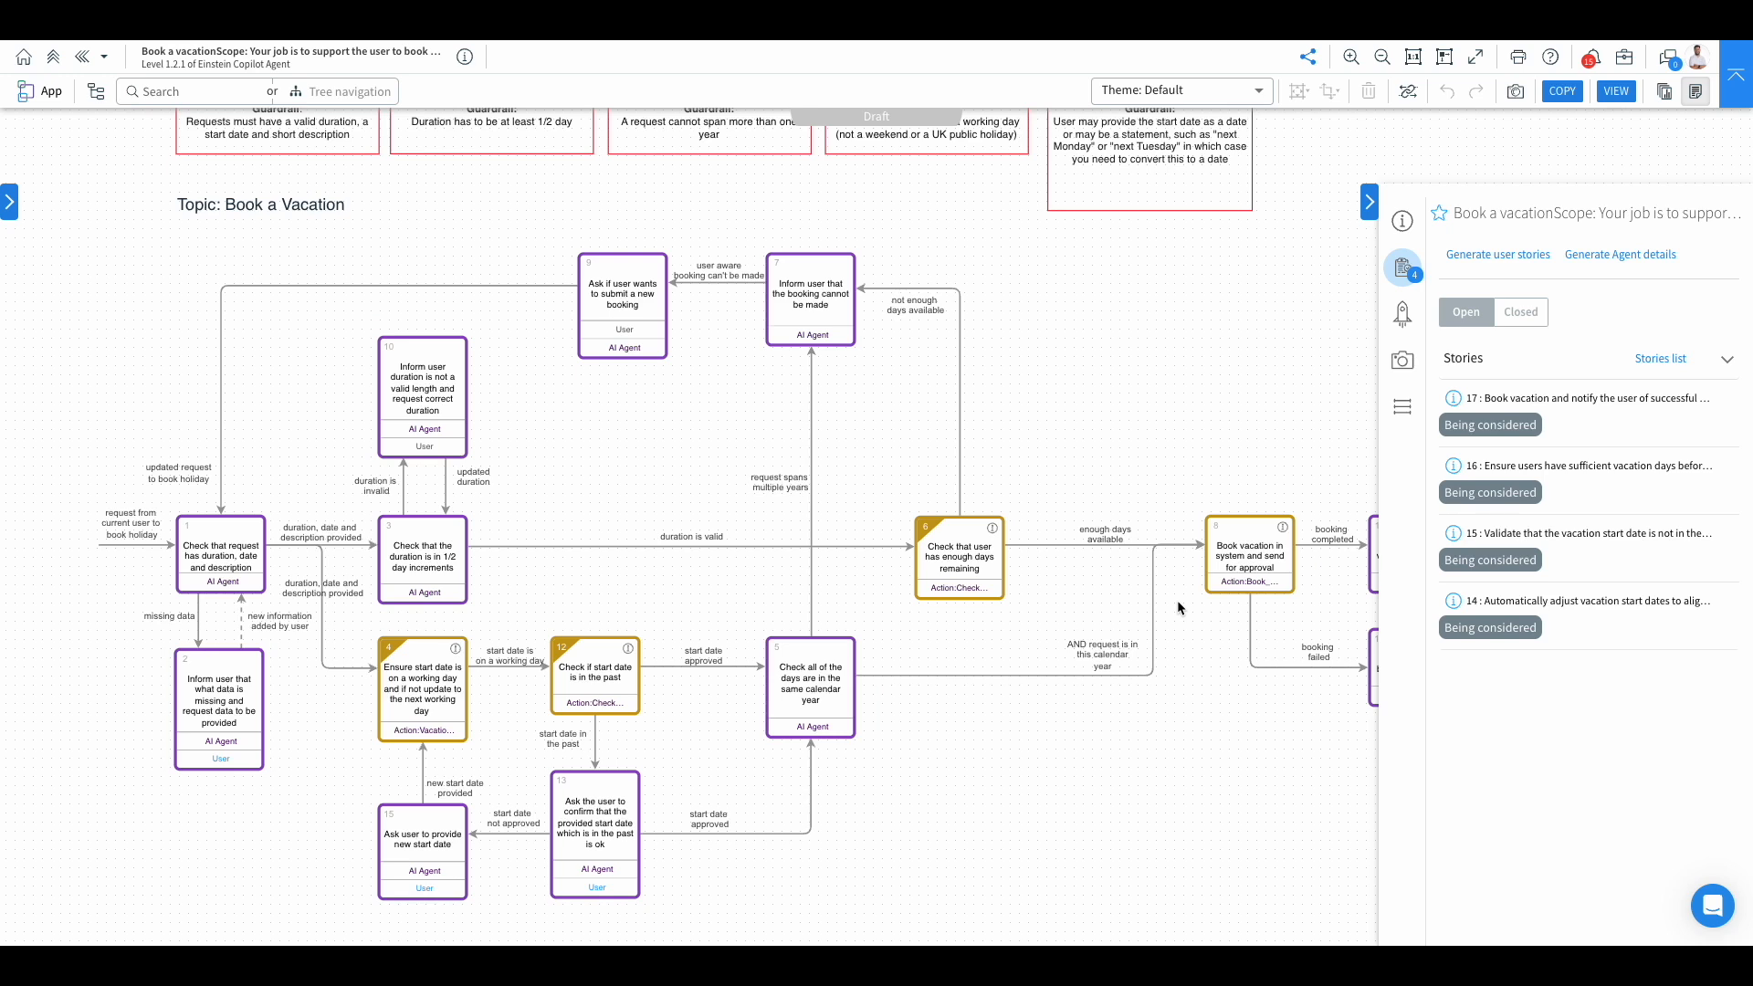
Back in the process diagram, show its snapshot history and turn on the Agentforce toggle
left_click(1366, 208)
left_click(1728, 203)
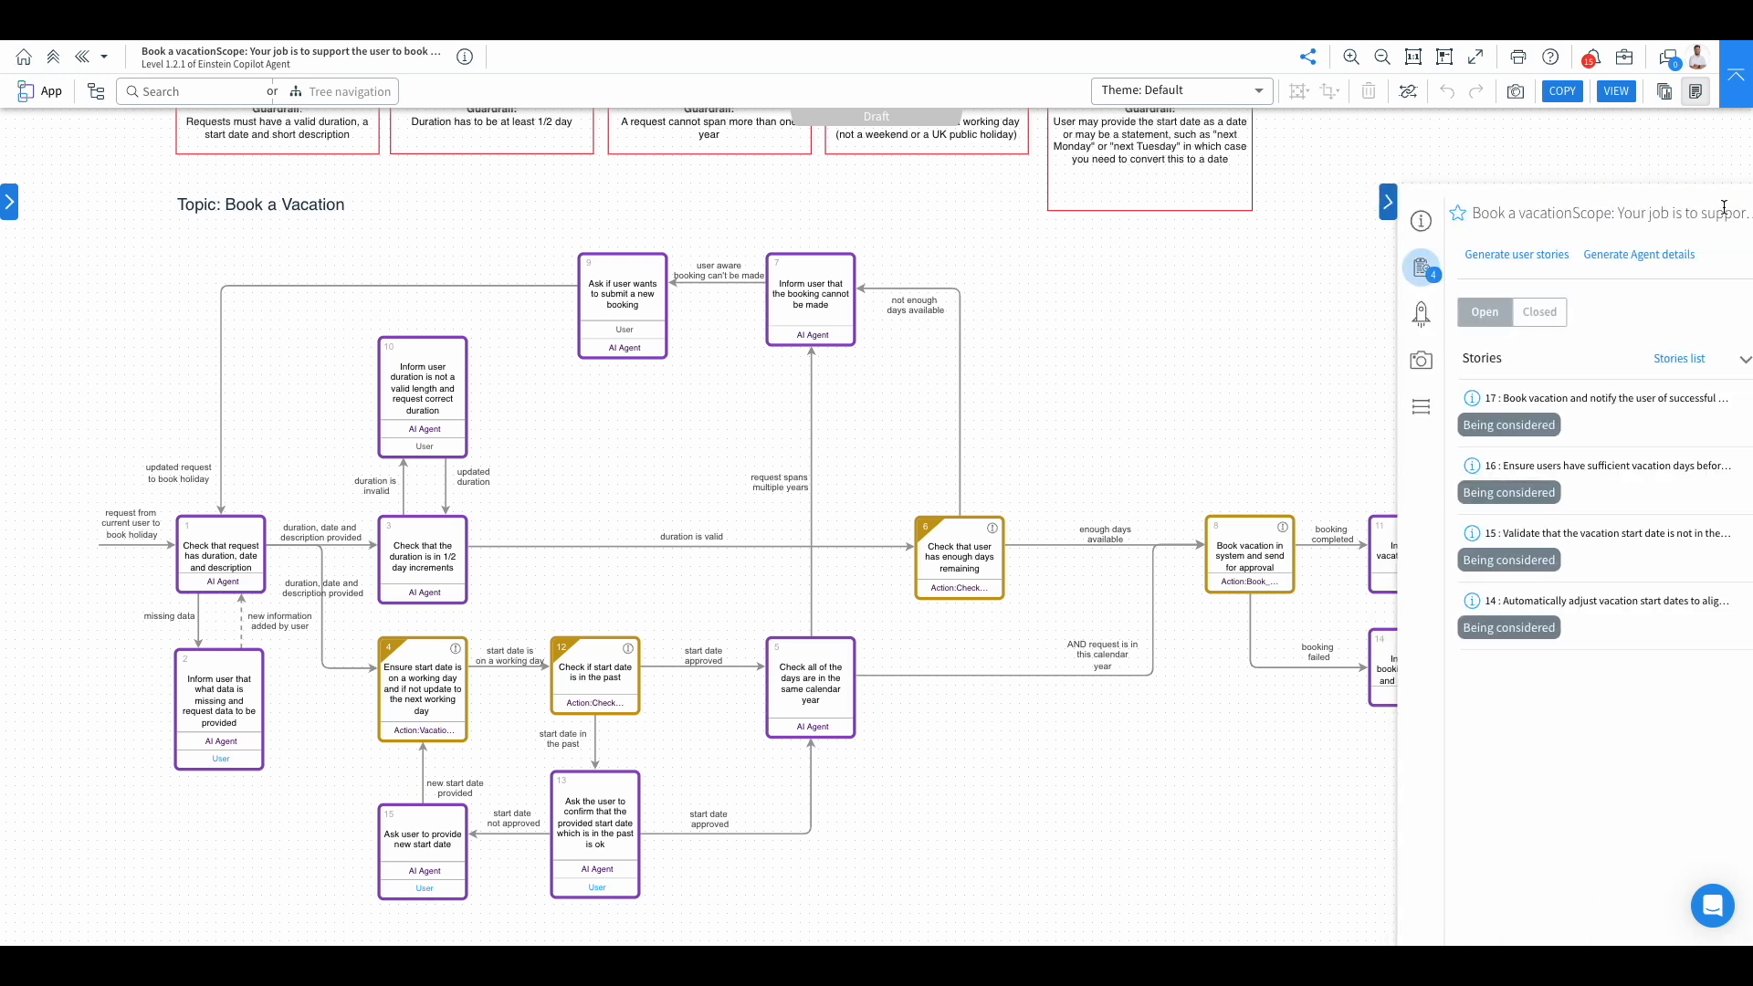
left_click(1402, 370)
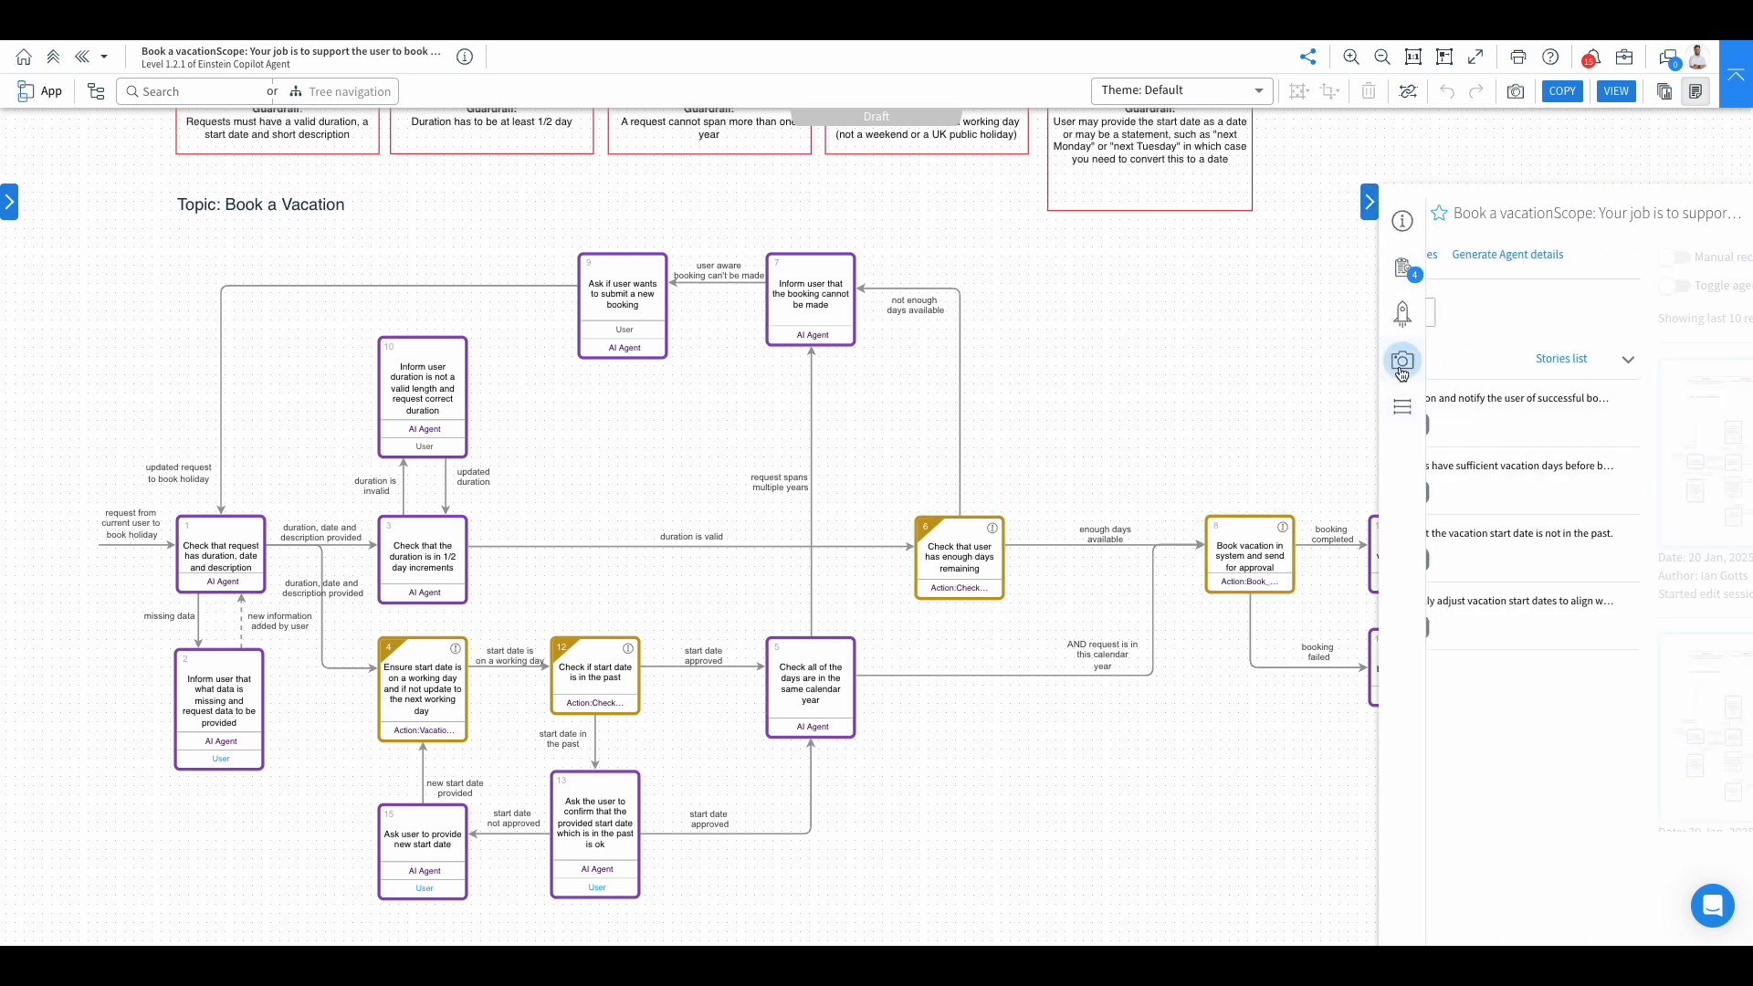
left_click(1489, 291)
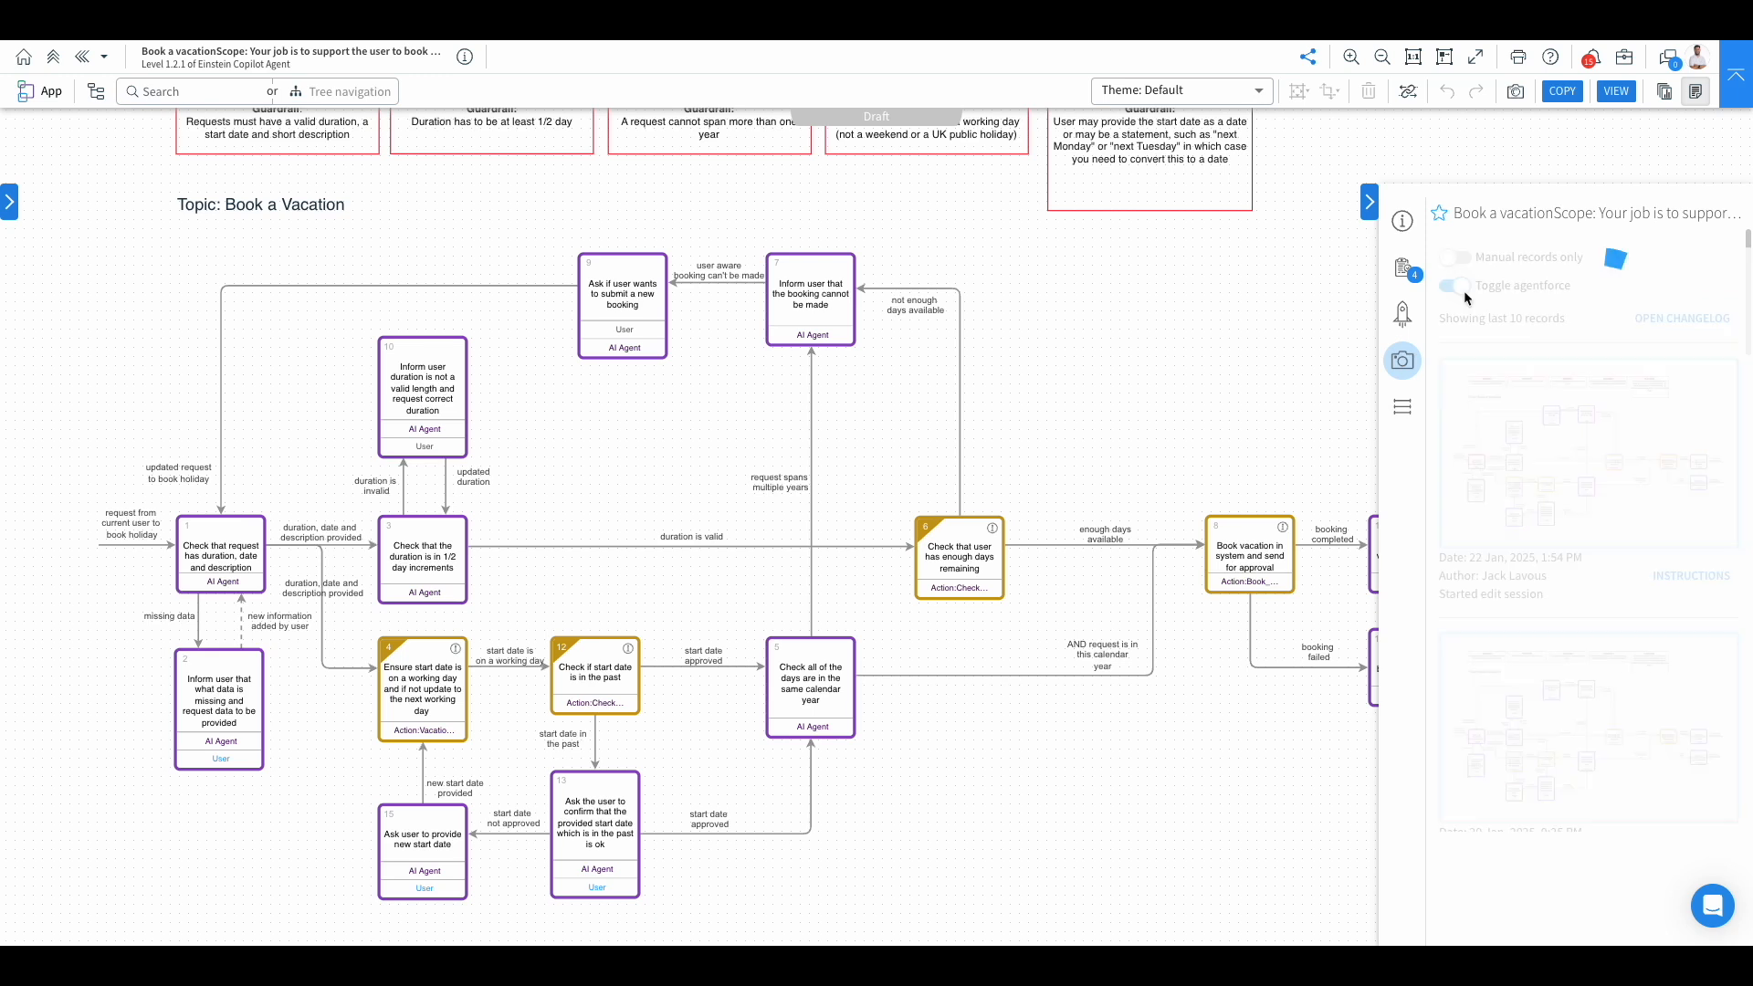
Find a 17 Jan, 2025, 2:36 PM snapshot with saved instructions, open its Agentforce instructions and read them to the end
scroll(1586, 693, "down", 1)
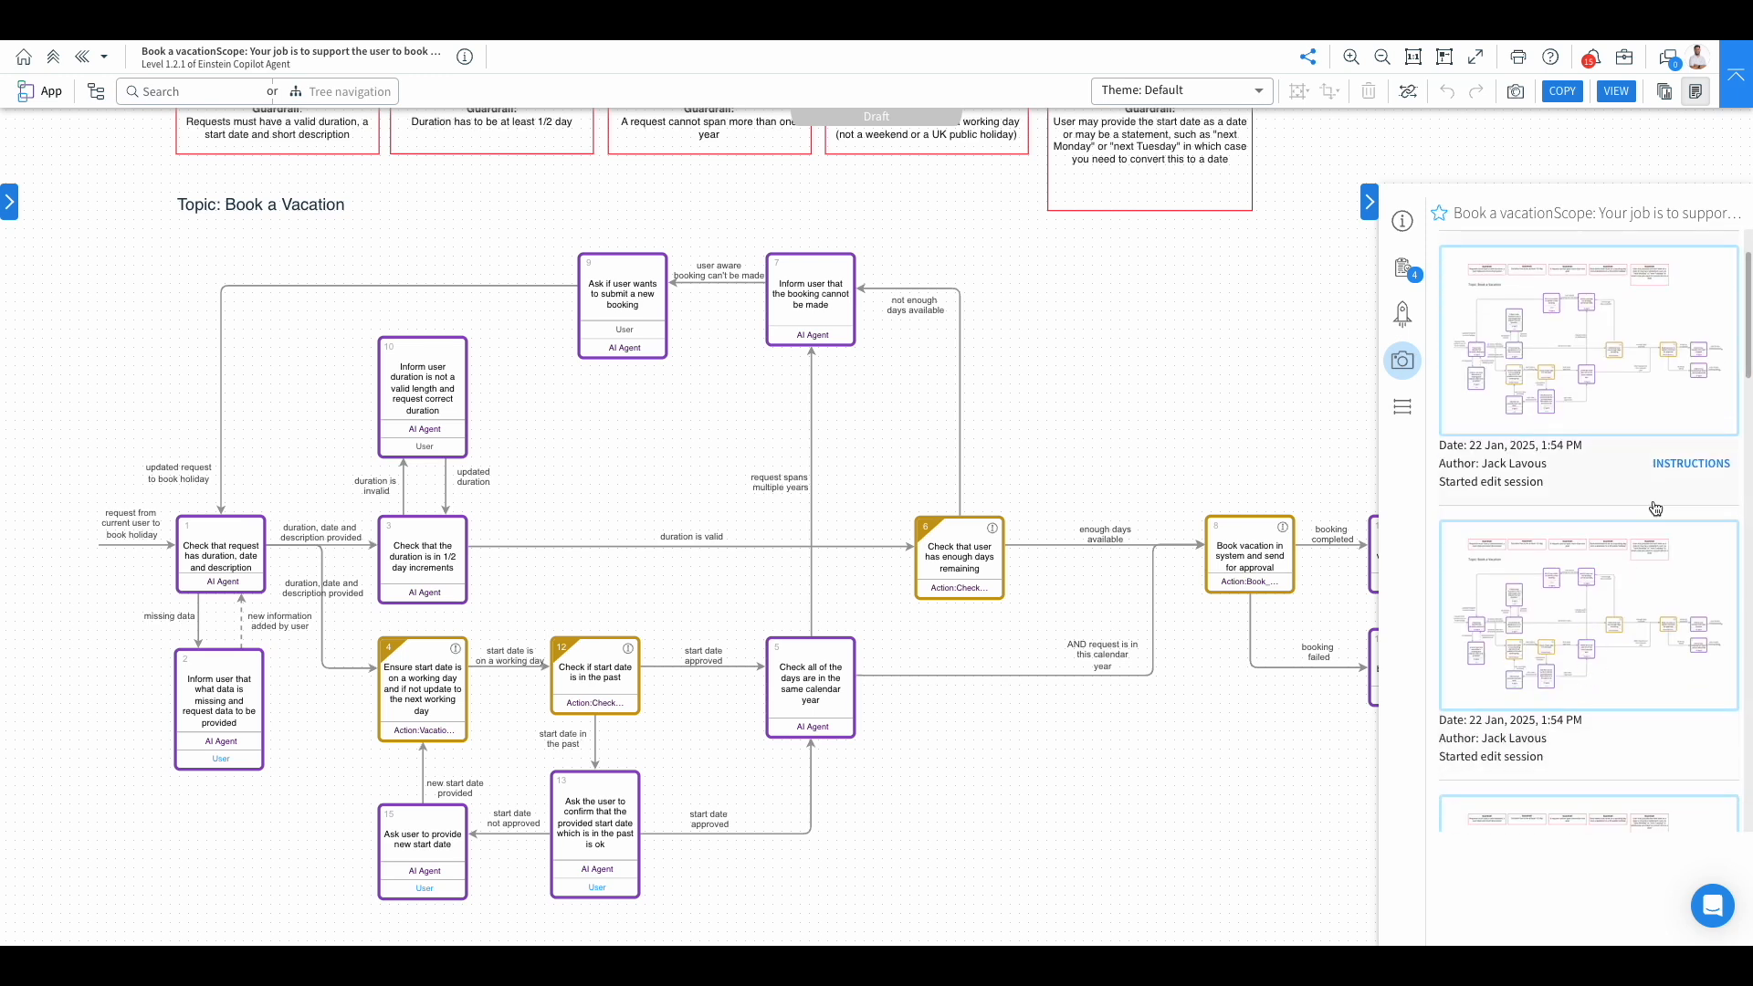
scroll(1668, 476, "down", 2)
scroll(1668, 477, "down", 7)
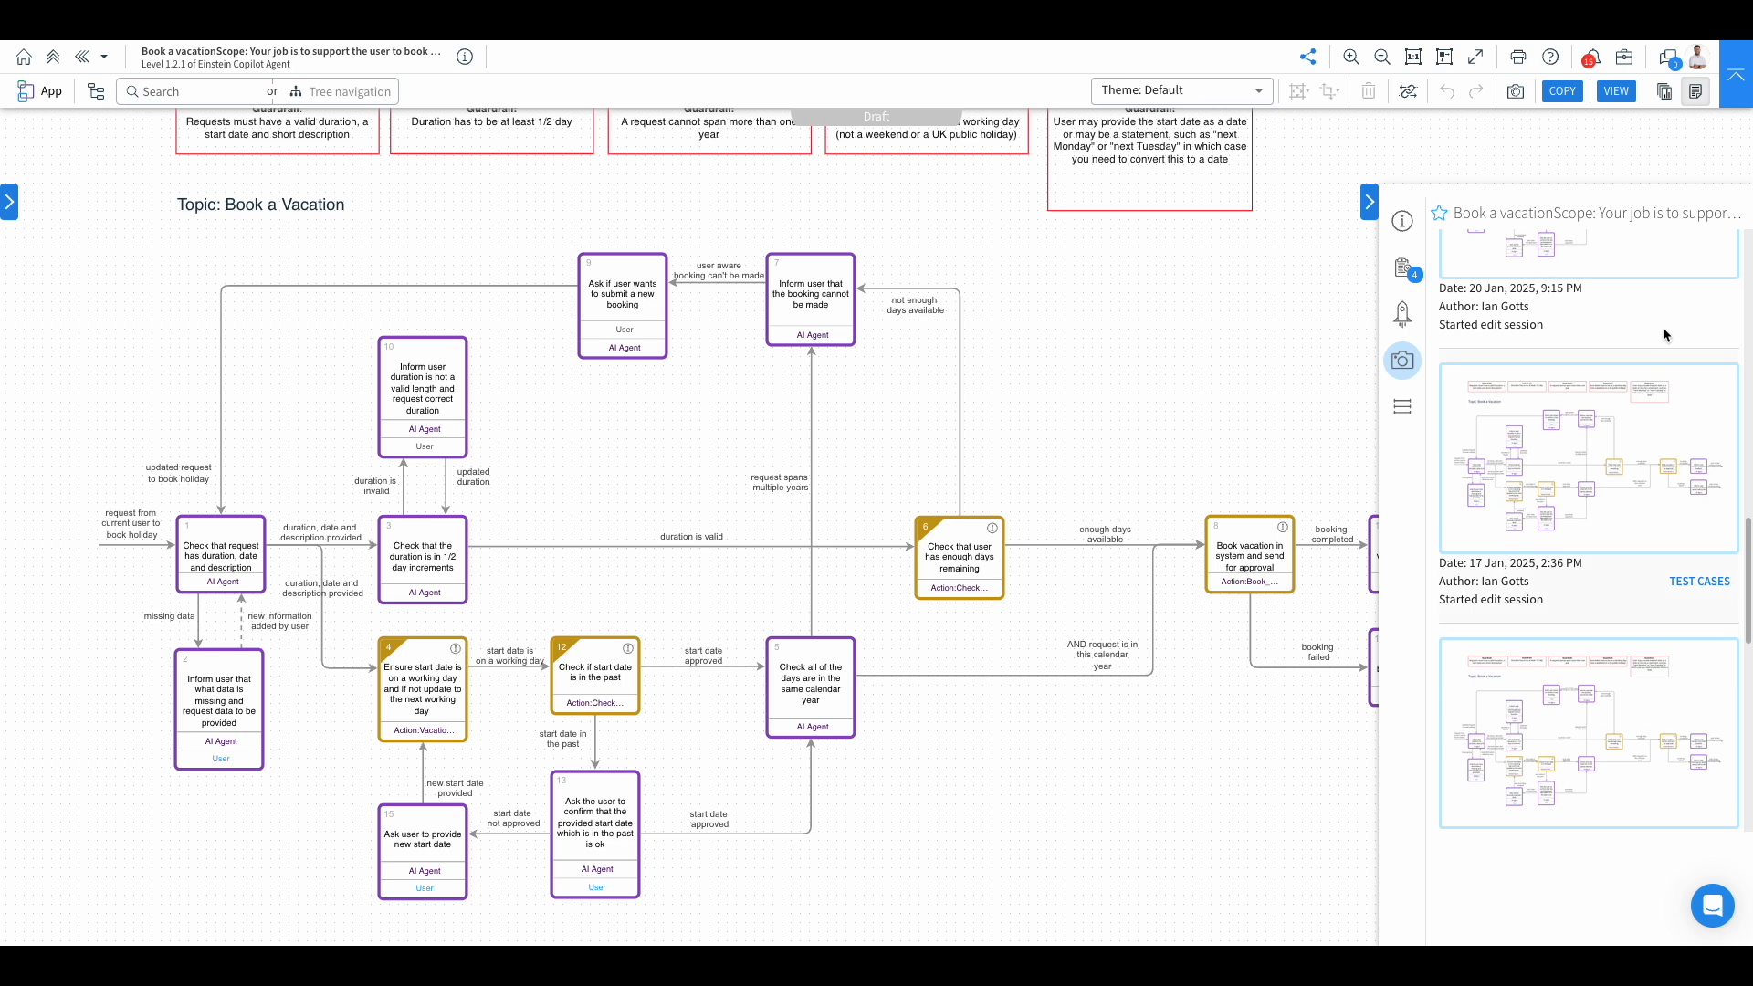
scroll(1680, 609, "down", 5)
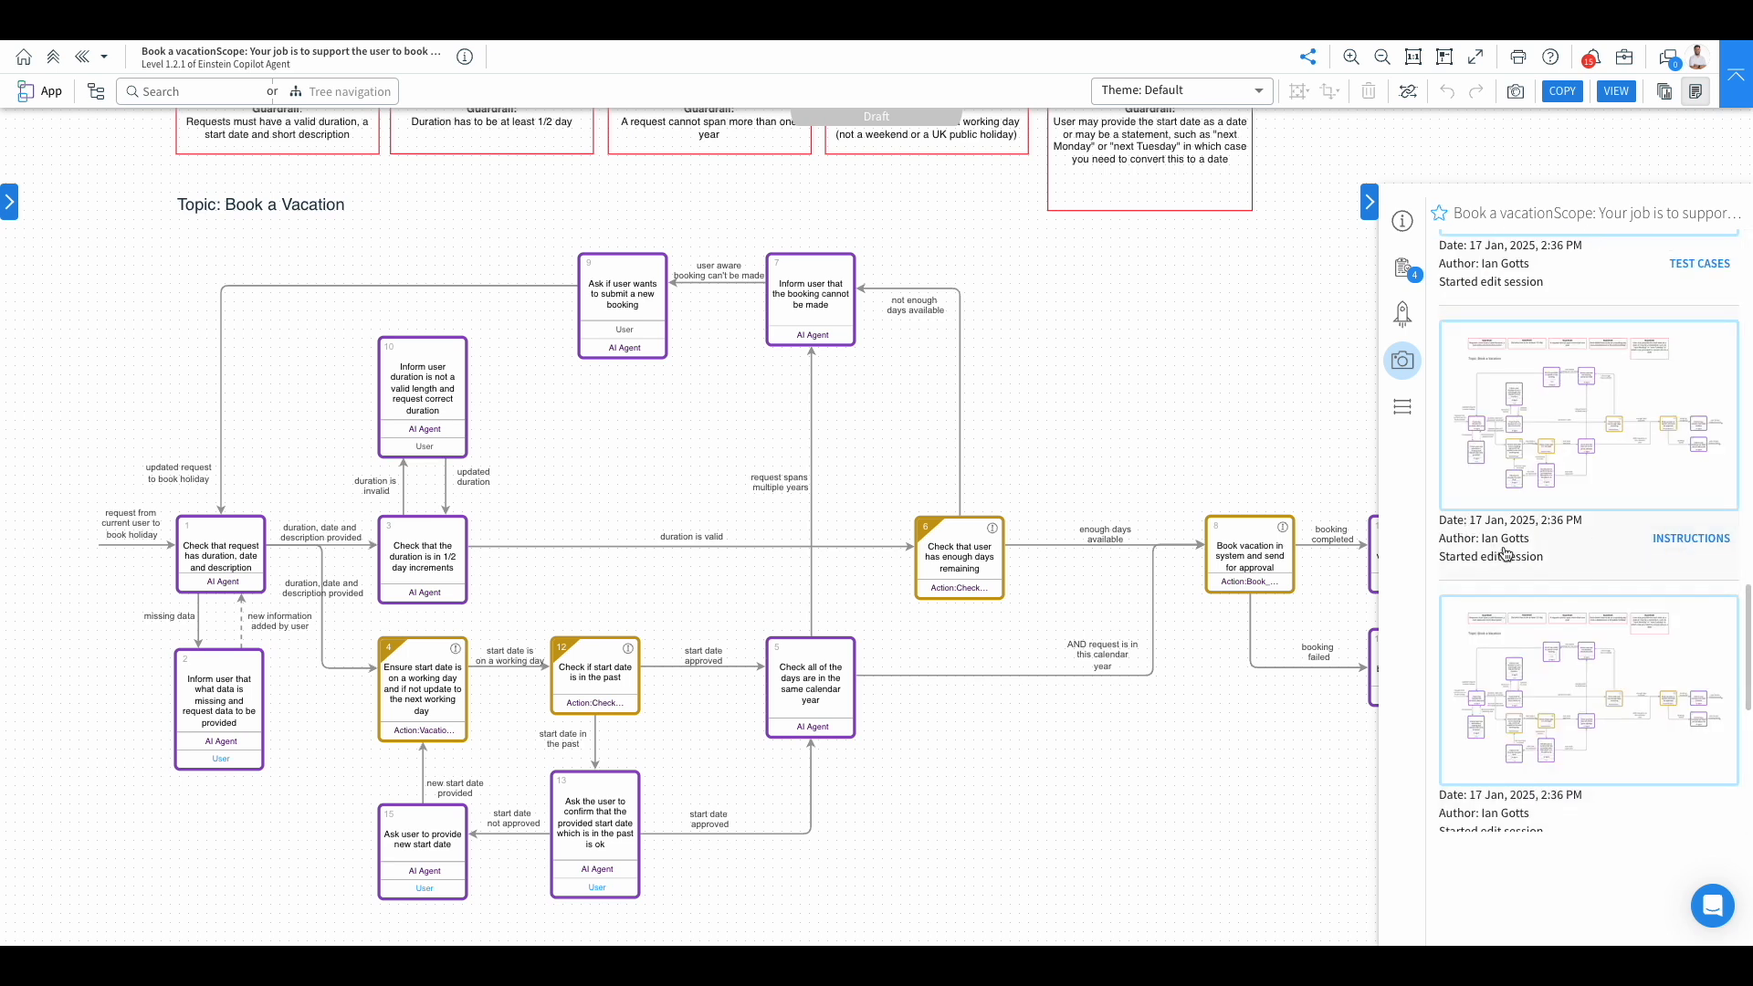
left_click(1708, 543)
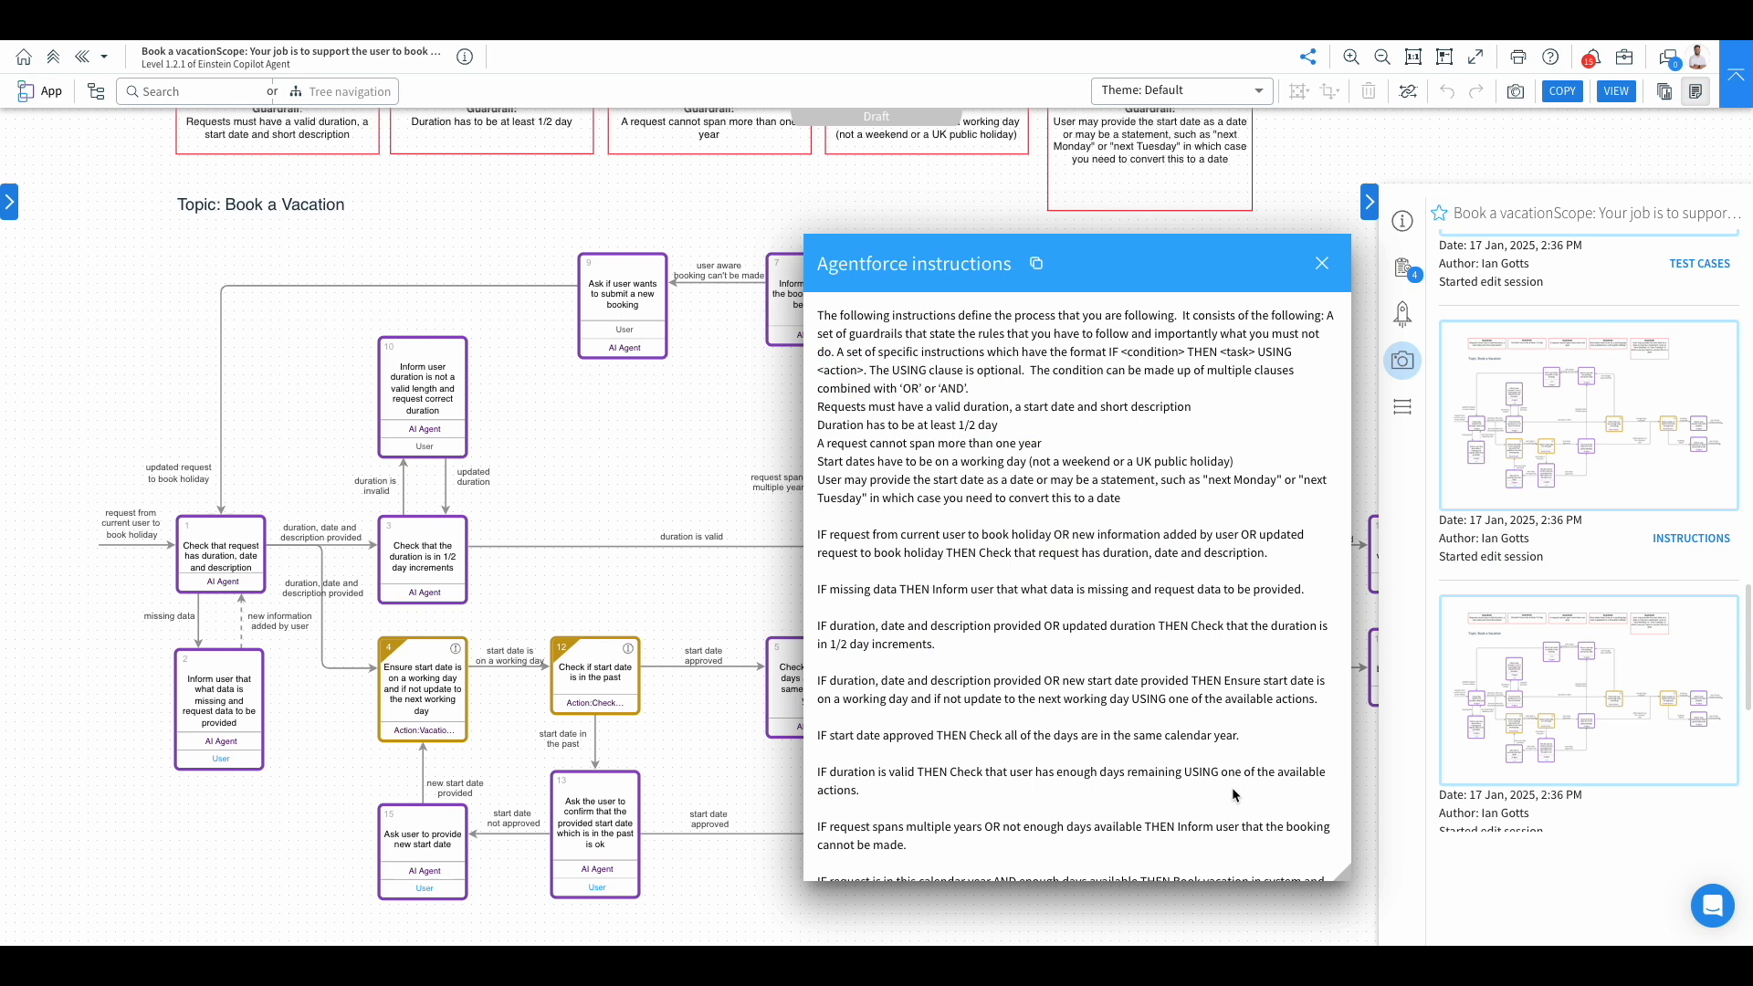
scroll(1117, 743, "down", 5)
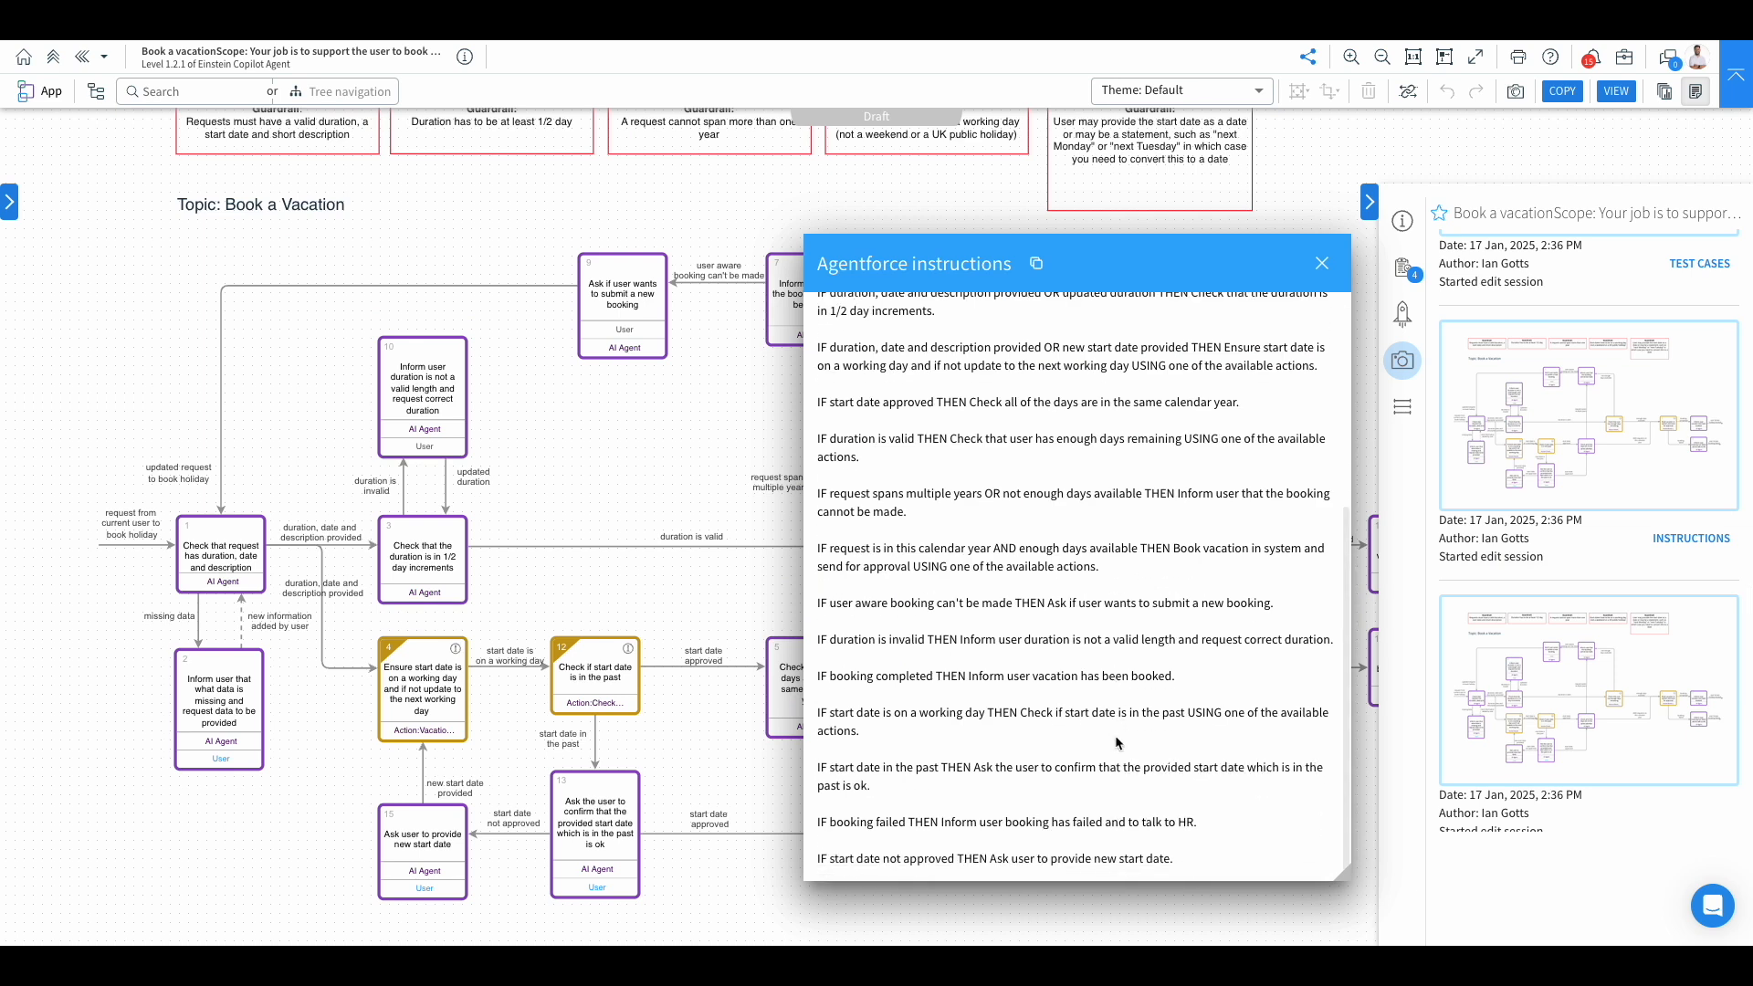